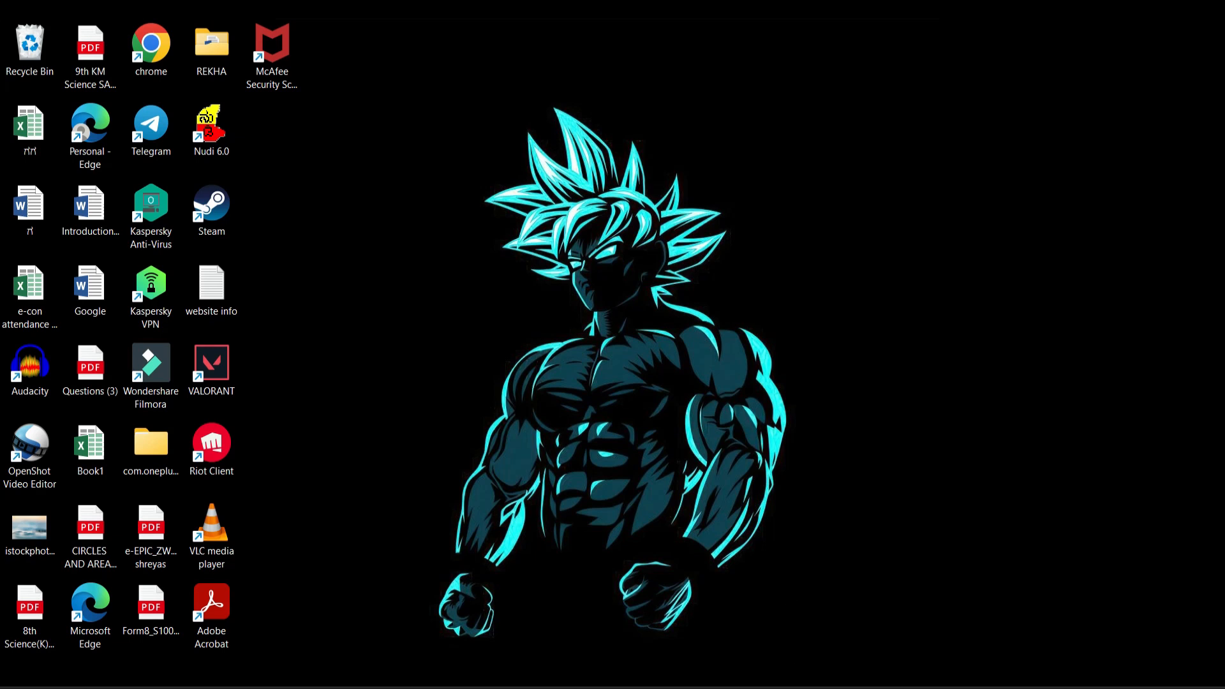
Switch to Chrome, open Gmail, and open Google Drive from its list of Google apps.
{"action": "left_click", "coordinate": [789, 688]}
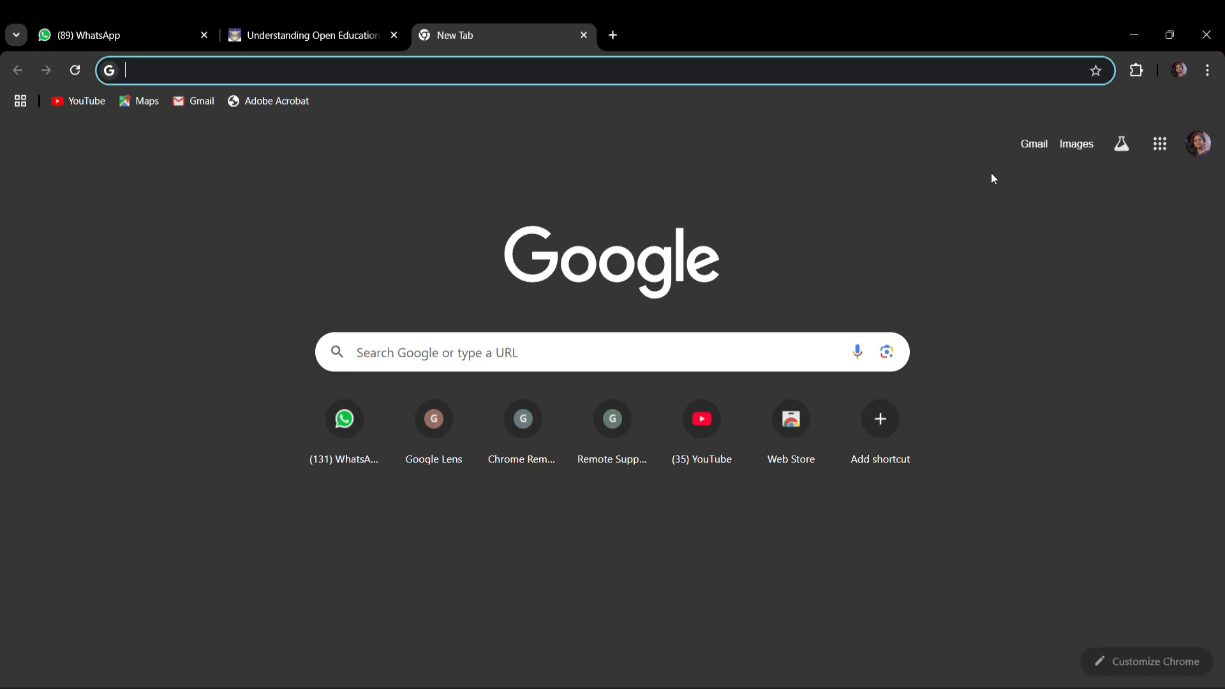
{"action": "left_click", "coordinate": [1033, 147]}
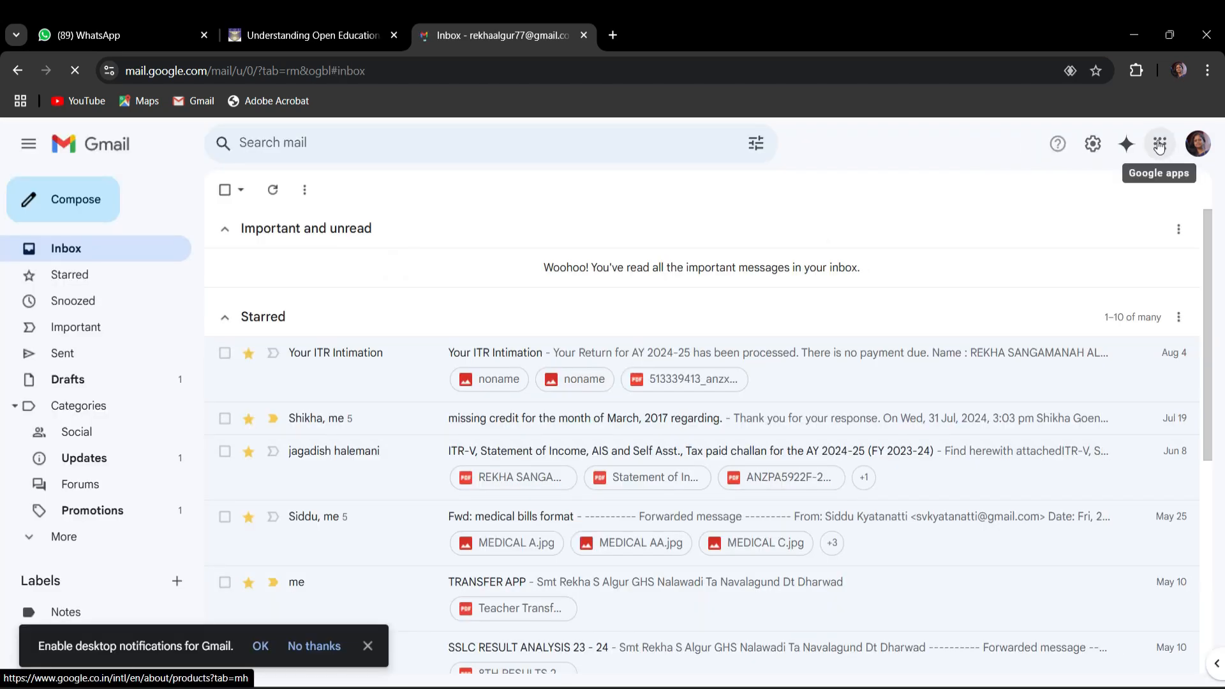
{"action": "left_click", "coordinate": [1160, 144]}
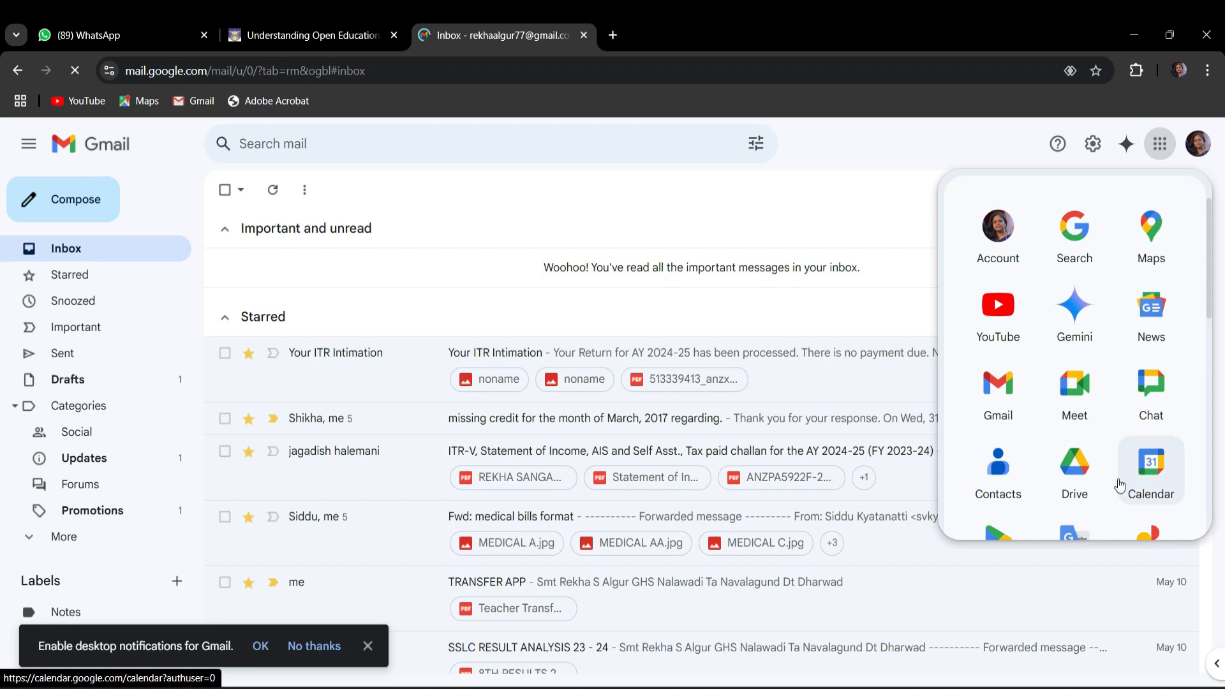
{"action": "left_click", "coordinate": [1078, 469]}
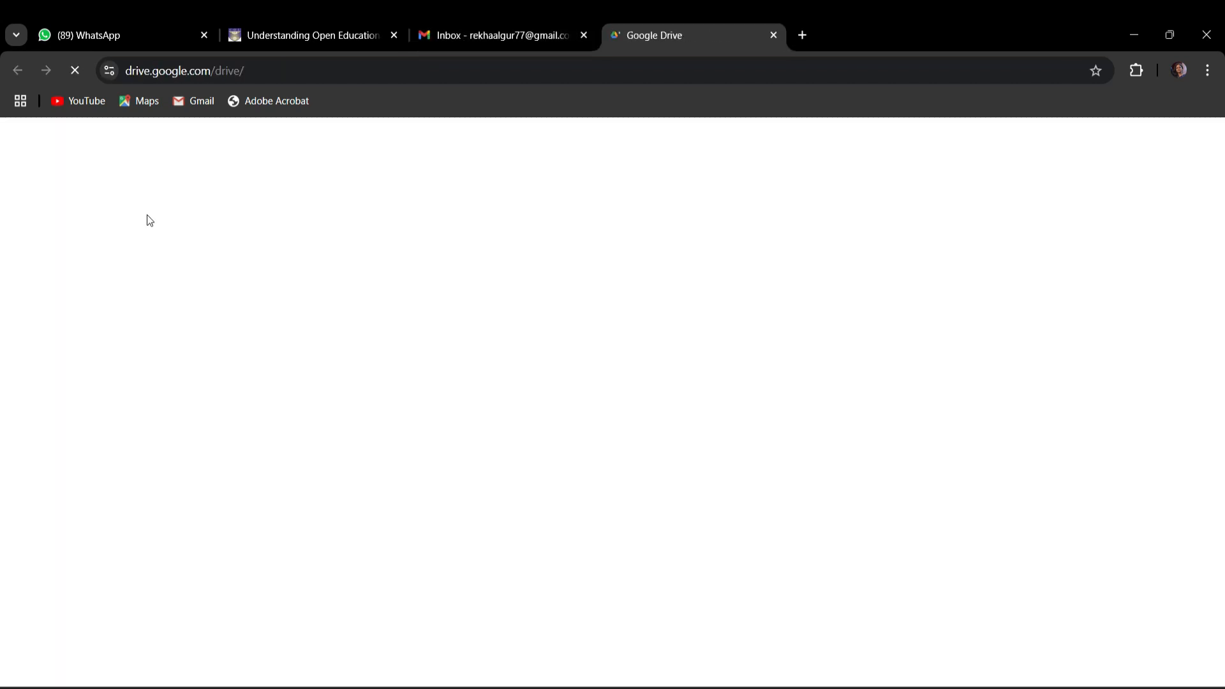
Create a new blank Google Sheets spreadsheet in Drive.
{"action": "left_click", "coordinate": [67, 210]}
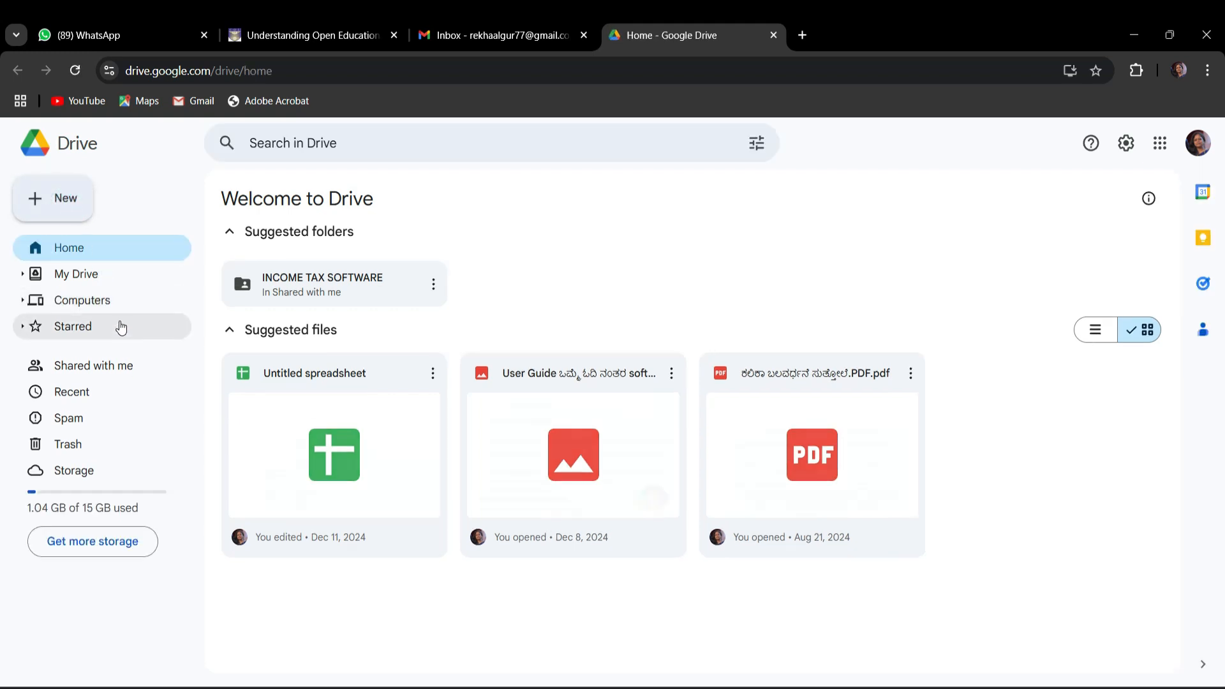
{"action": "left_click", "coordinate": [64, 195]}
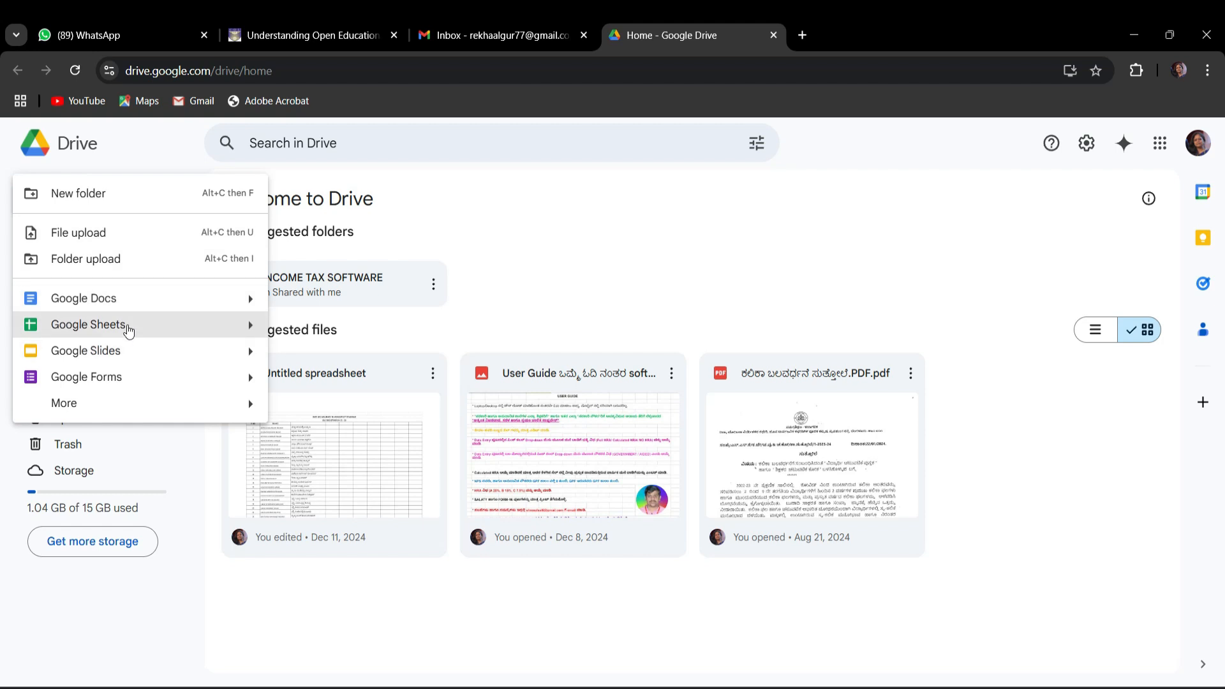
{"action": "left_click", "coordinate": [129, 330]}
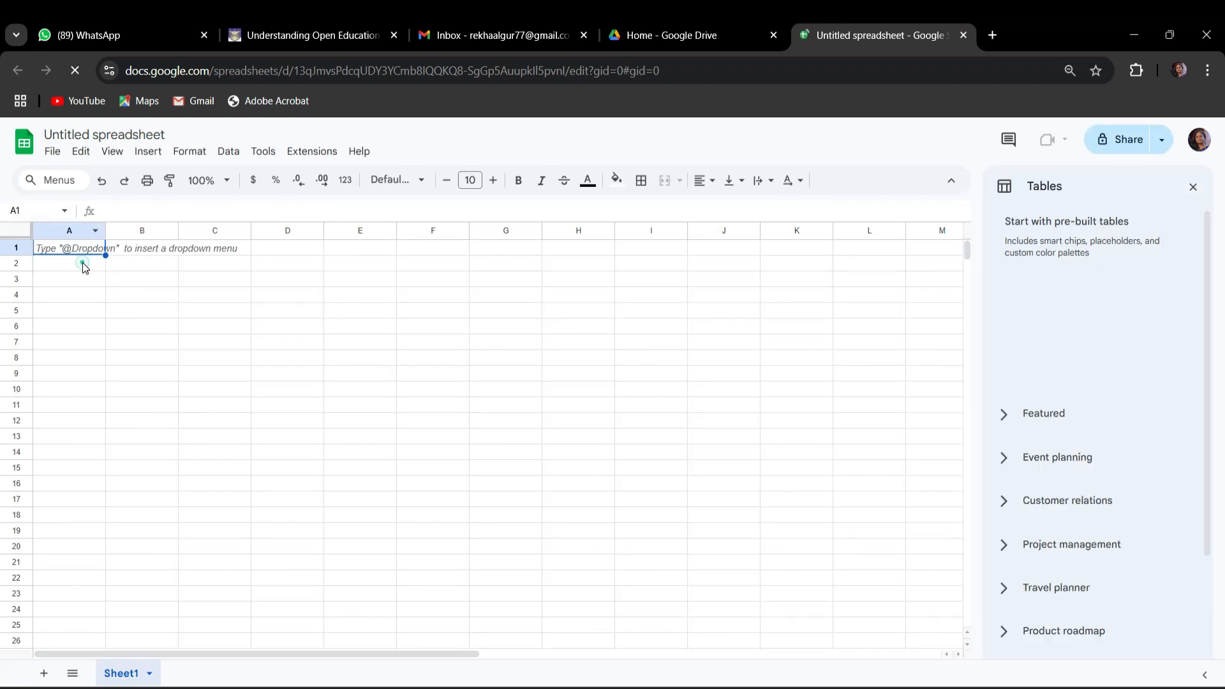
Enter the heading NAMES in cell A2 and make A3 the active cell.
{"action": "left_click", "coordinate": [82, 262]}
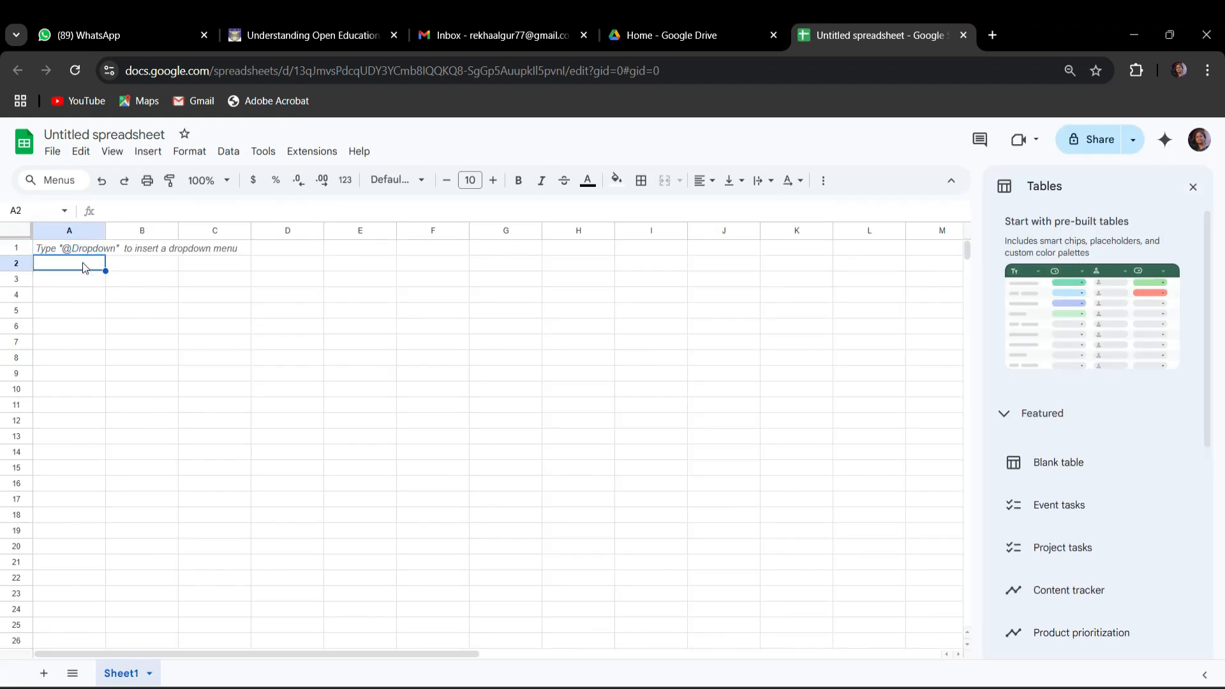
{"action": "type", "text": "NAMES"}
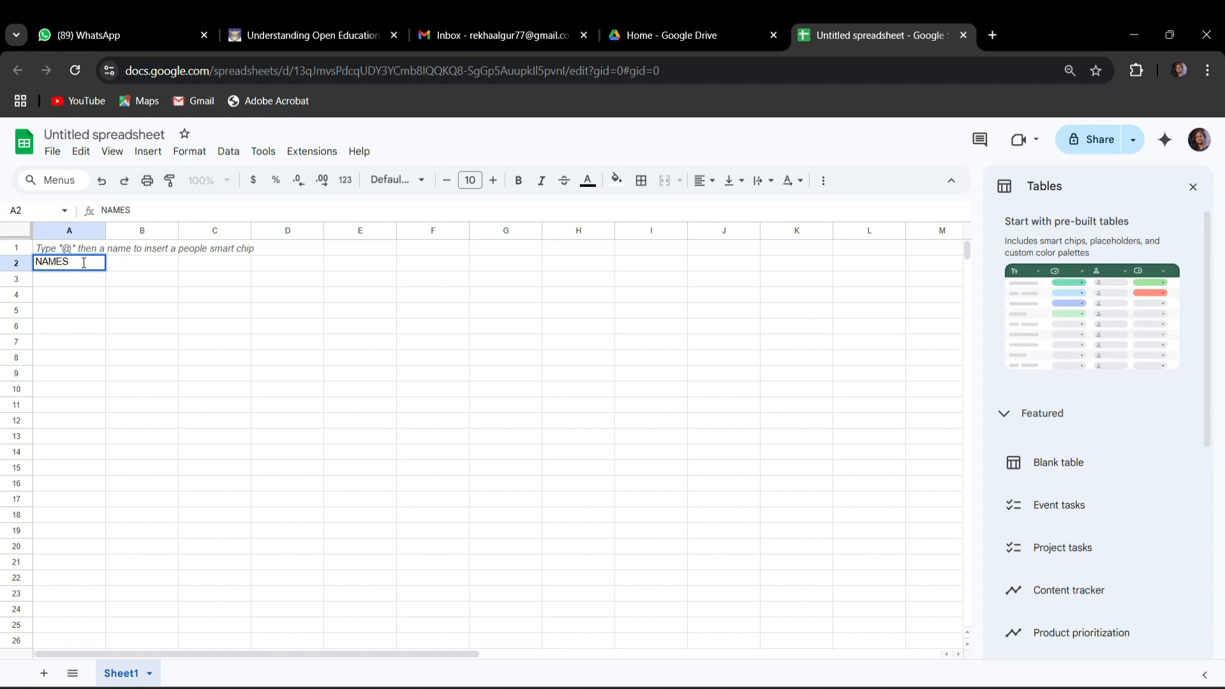
{"action": "left_click", "coordinate": [146, 265]}
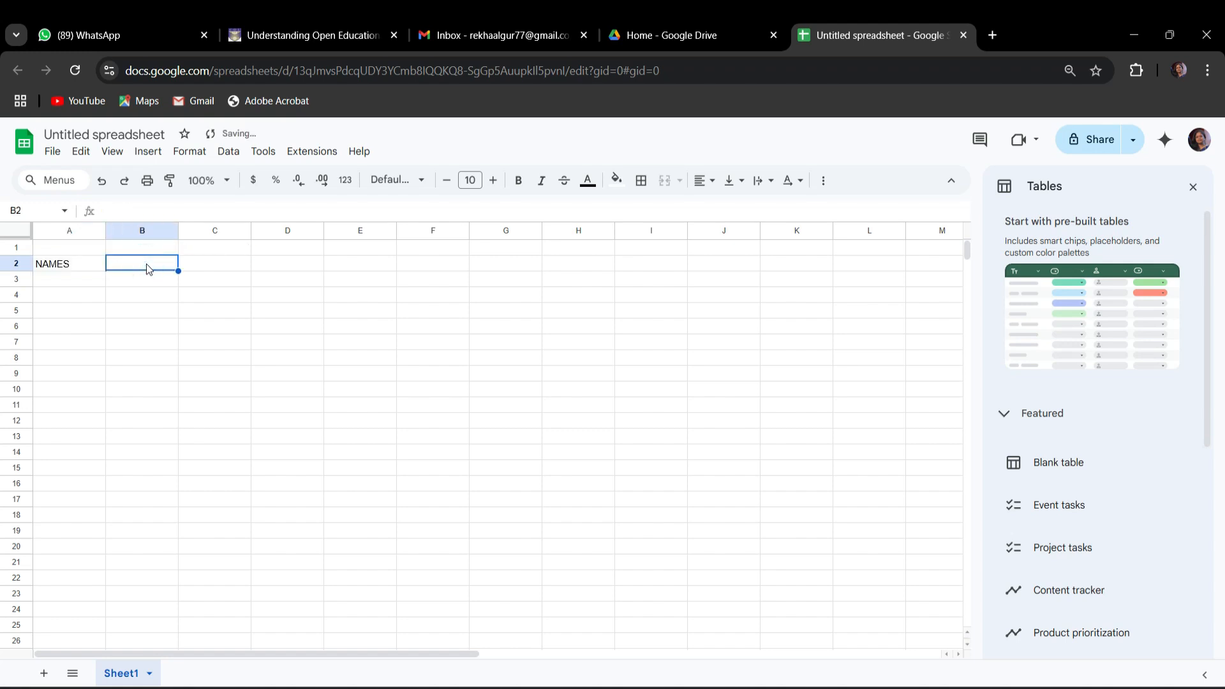
{"action": "left_click", "coordinate": [57, 283]}
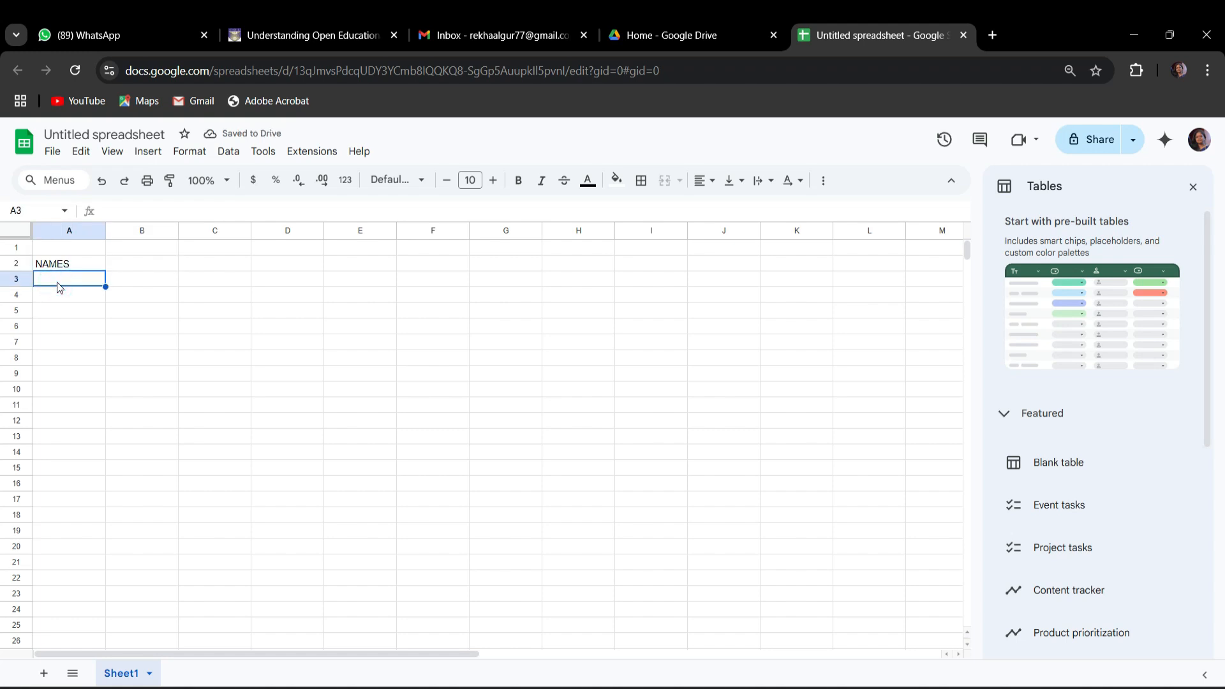
Open the Excel workbook 8TH RESULTS 23-24 from subfolder 8 of the owner's desktop folder, dismiss the activation notice, and enable editing.
{"action": "left_click", "coordinate": [1131, 38]}
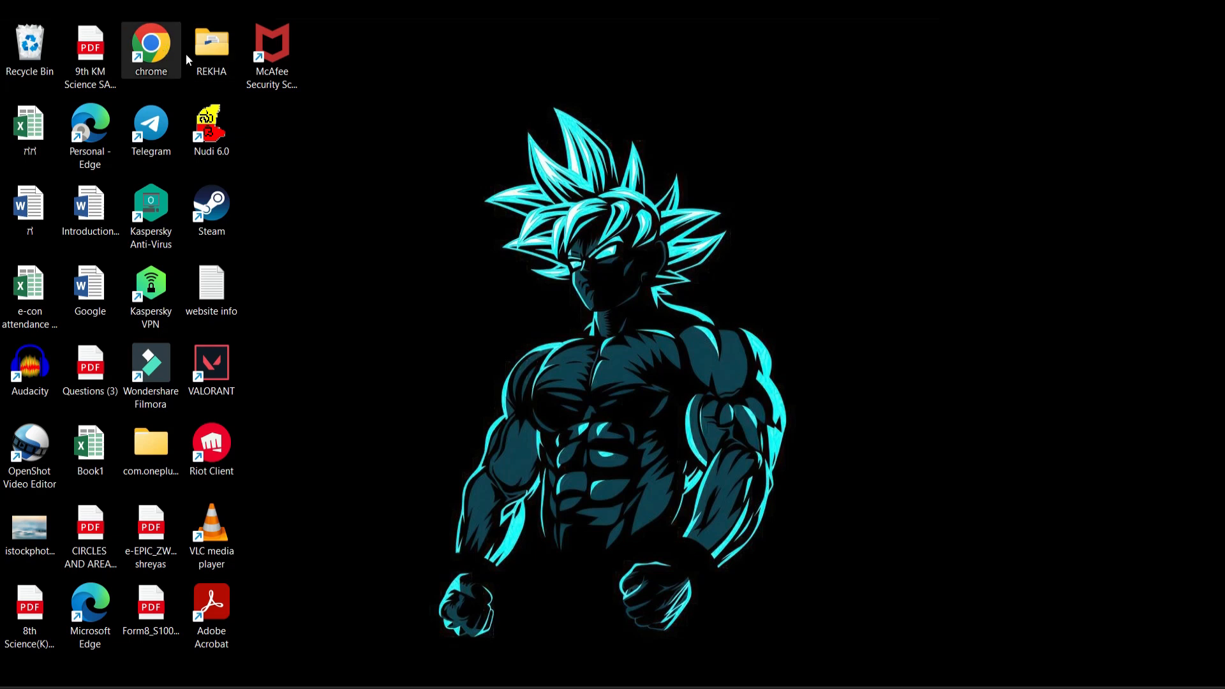
{"action": "double_click", "coordinate": [221, 52]}
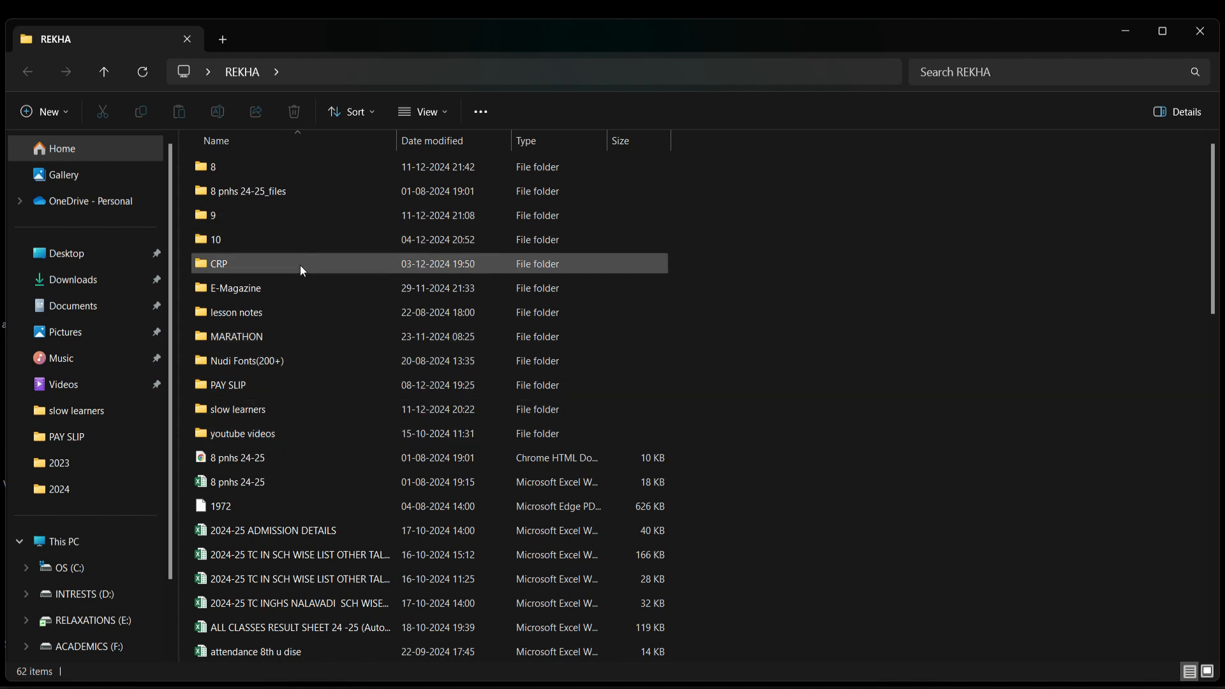
{"action": "double_click", "coordinate": [242, 168]}
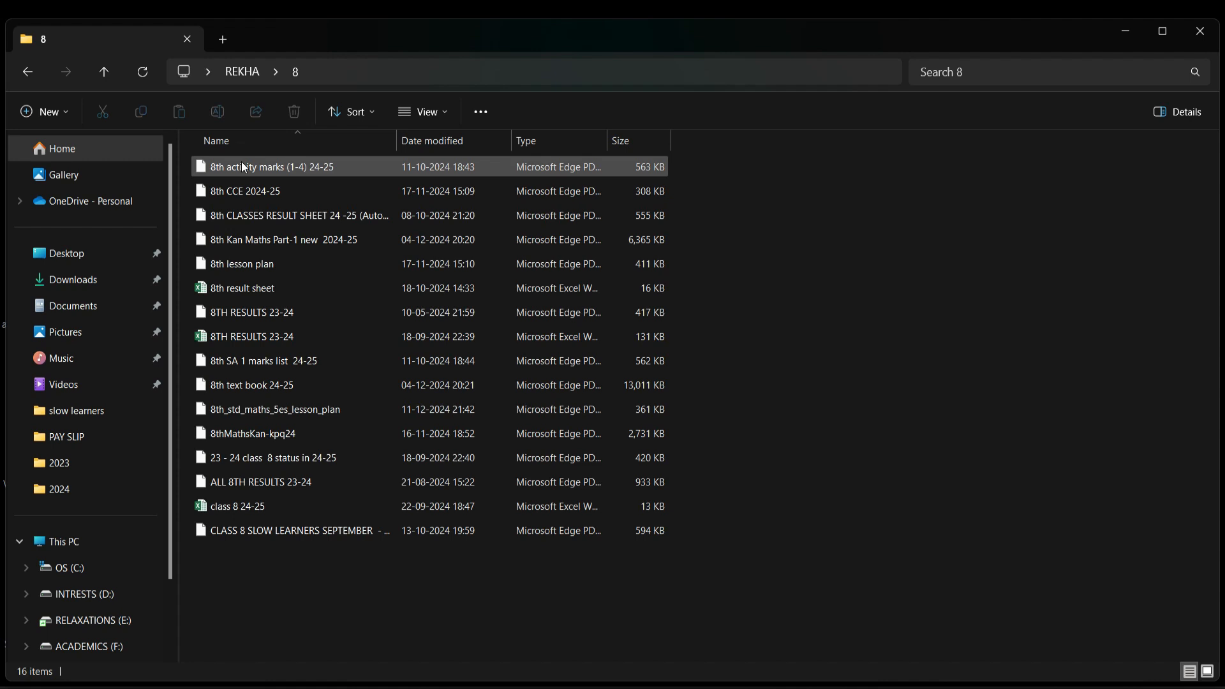
{"action": "left_click", "coordinate": [257, 336]}
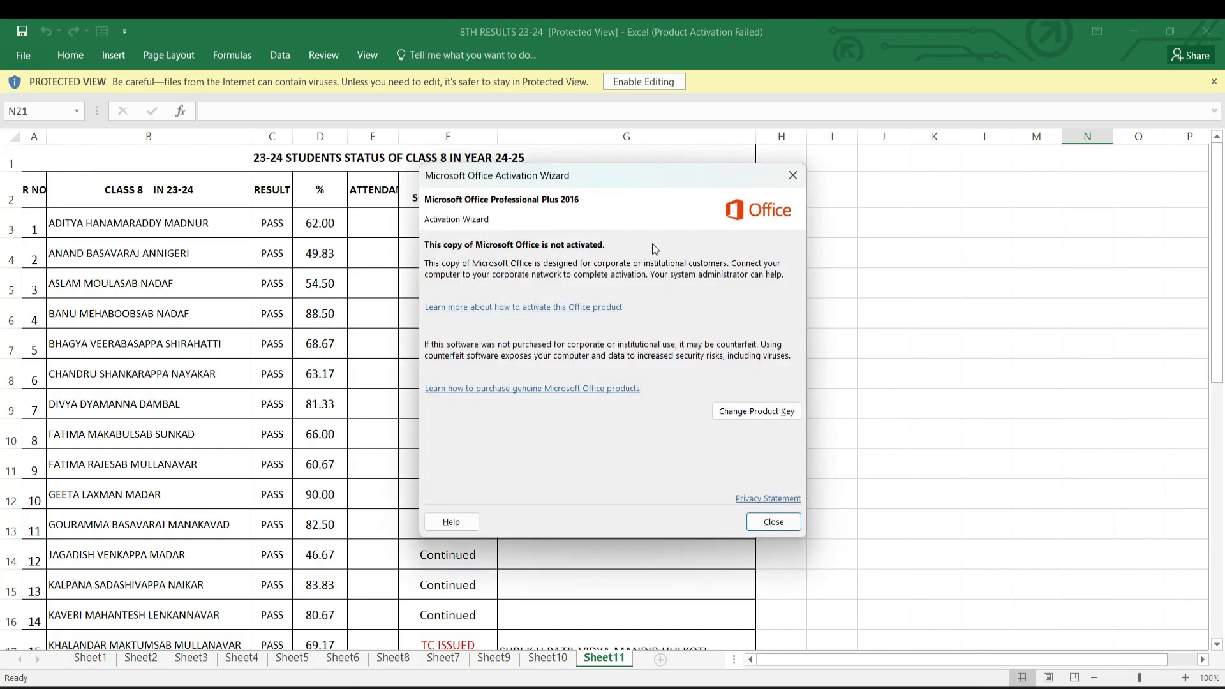
{"action": "left_click", "coordinate": [797, 178]}
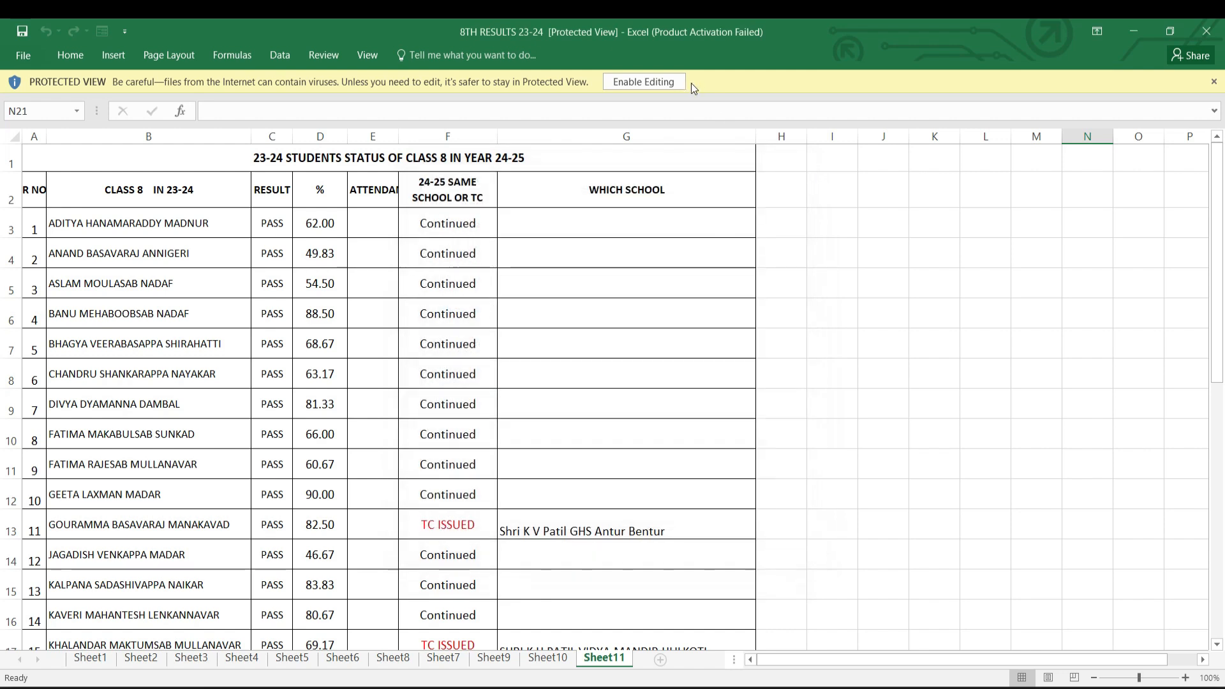
{"action": "left_click", "coordinate": [670, 83]}
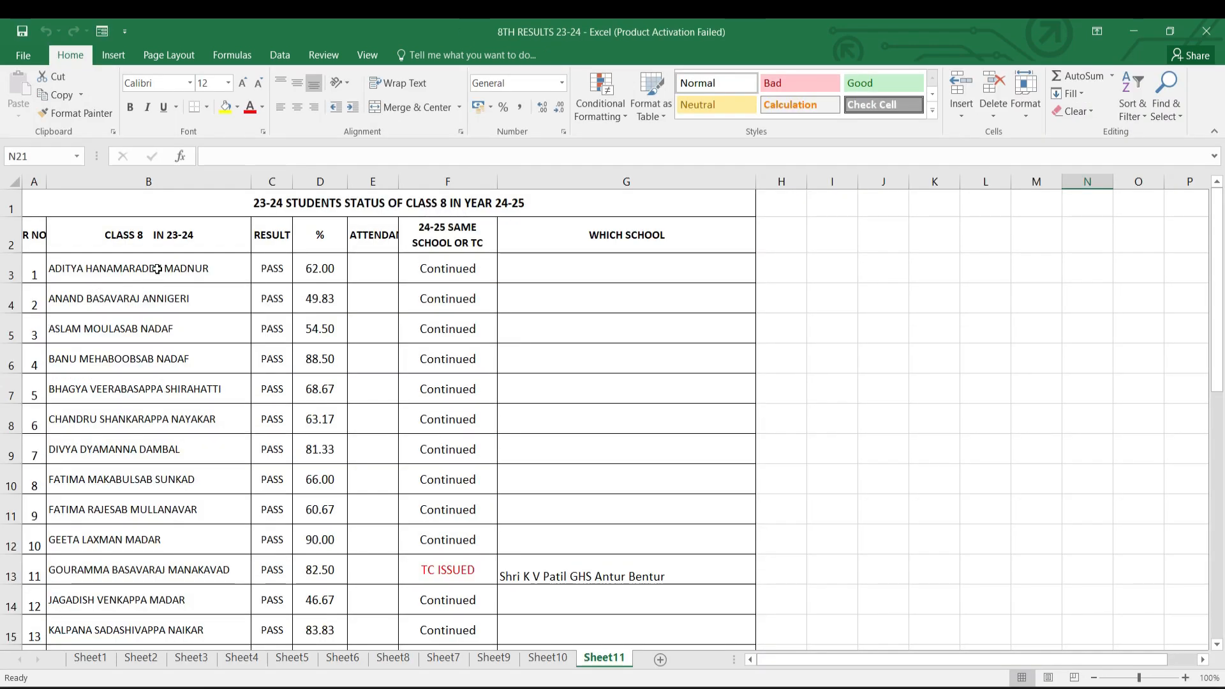
Copy the student names in B3:B13 of the Excel sheet and paste them into the Google Sheets spreadsheet starting at A3.
{"action": "left_click_drag", "start_coordinate": [157, 268], "coordinate": [149, 560]}
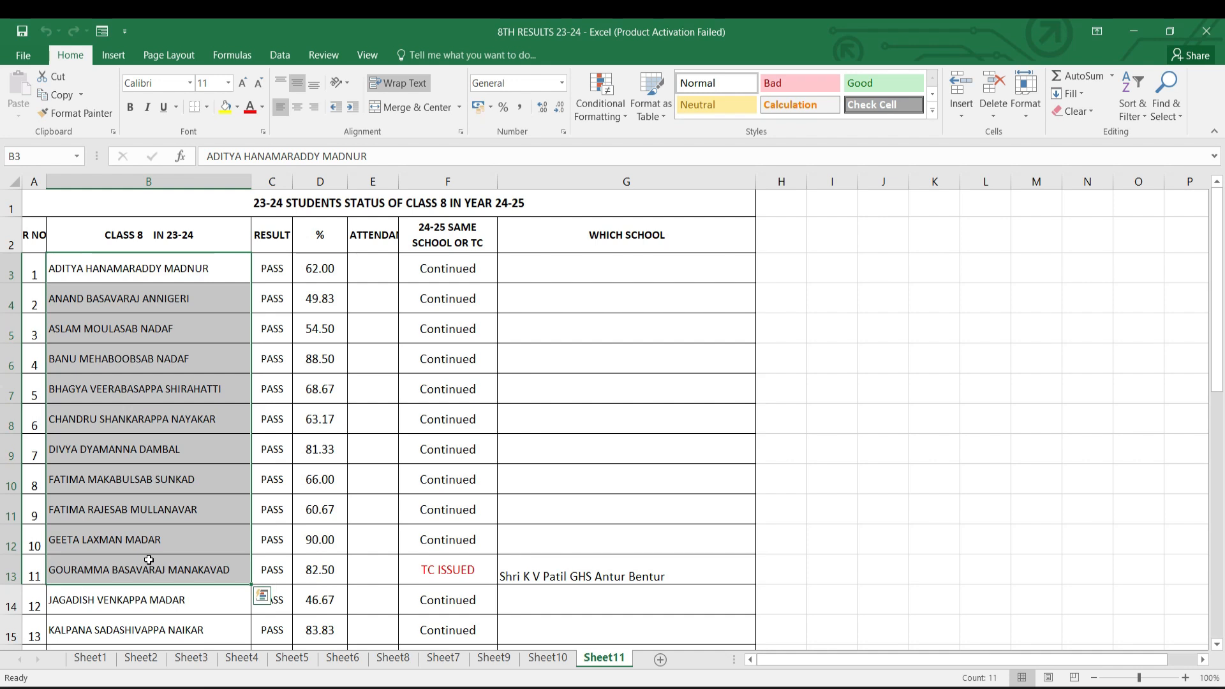
{"action": "key", "text": "ctrl+c"}
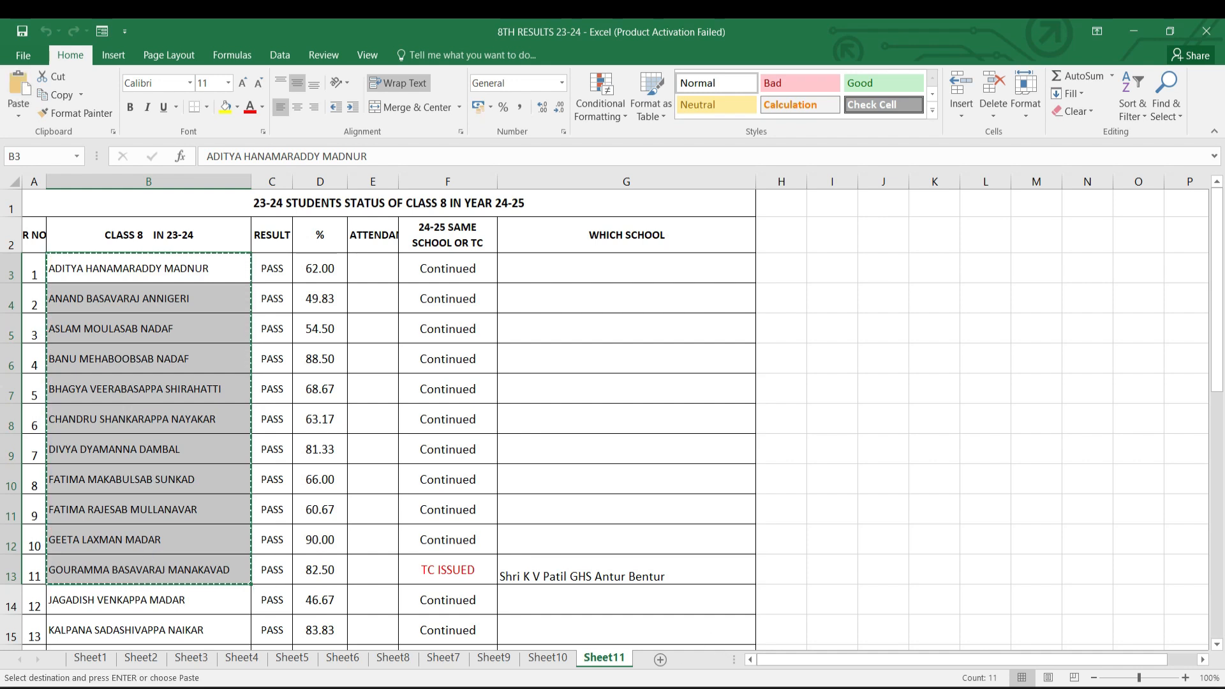
{"action": "left_click", "coordinate": [772, 688]}
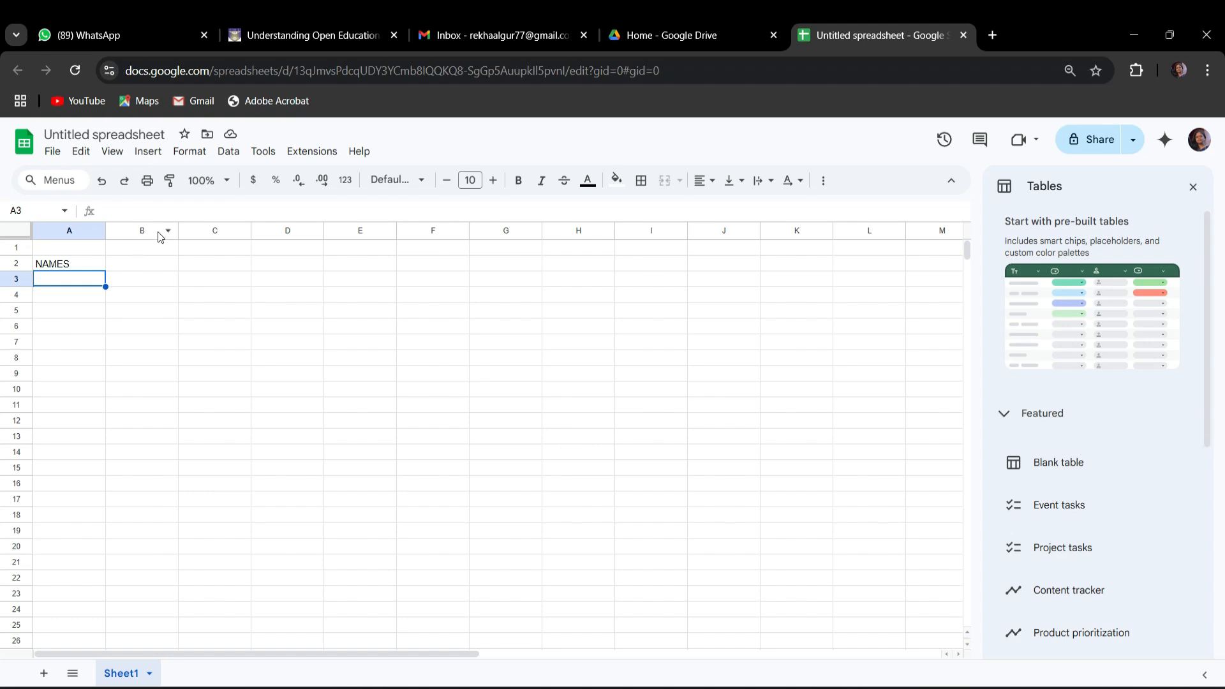
{"action": "left_click", "coordinate": [69, 282]}
{"action": "key", "text": "ctrl+v"}
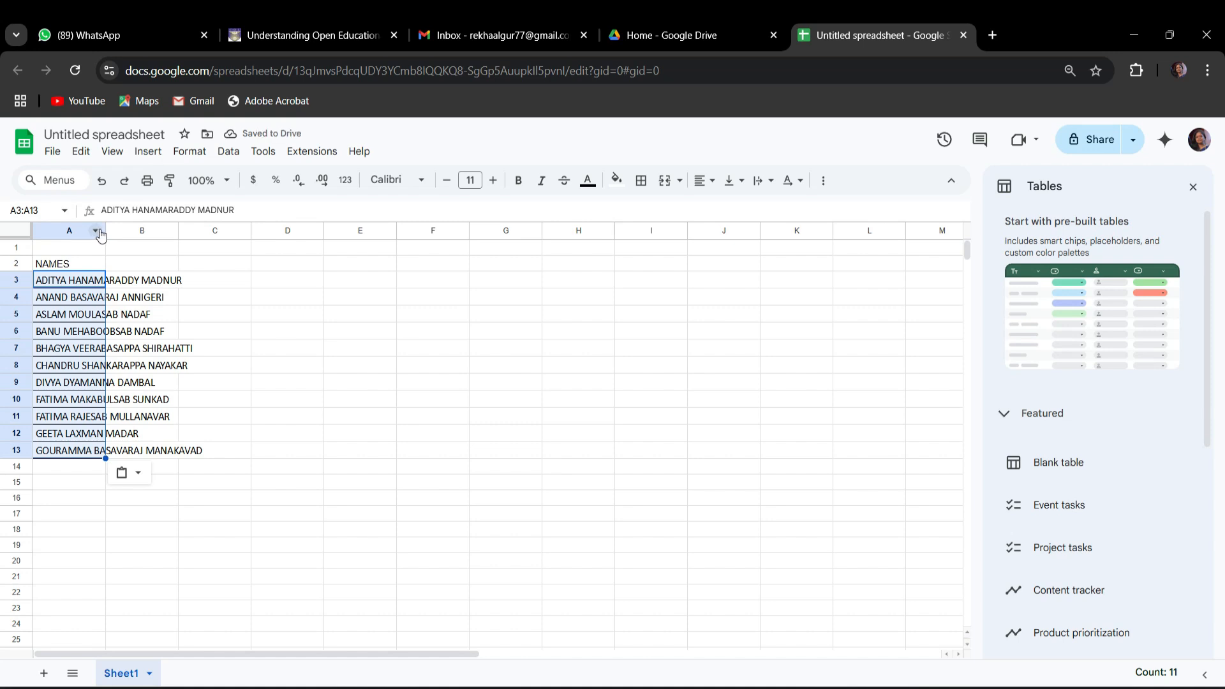
Widen column A to fit the full names and enter the heading KANNADA in cell B2.
{"action": "left_click_drag", "start_coordinate": [105, 231], "coordinate": [243, 231]}
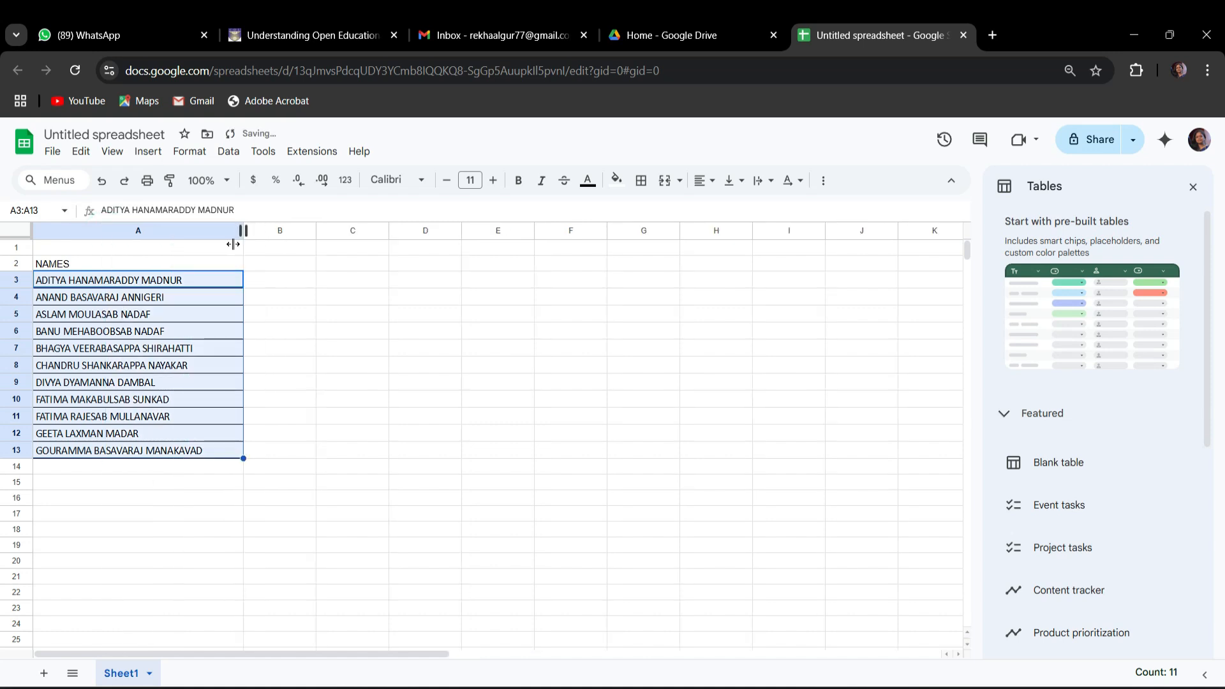
{"action": "left_click", "coordinate": [348, 369]}
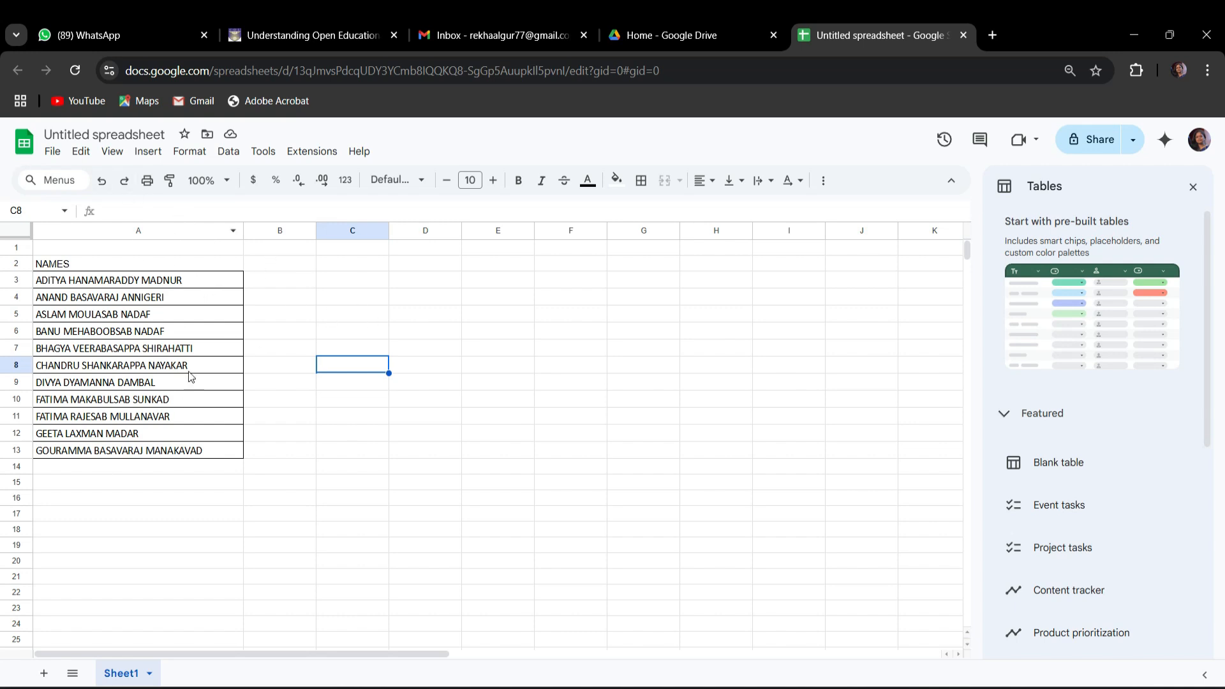
{"action": "left_click", "coordinate": [301, 268]}
{"action": "type", "text": "K"}
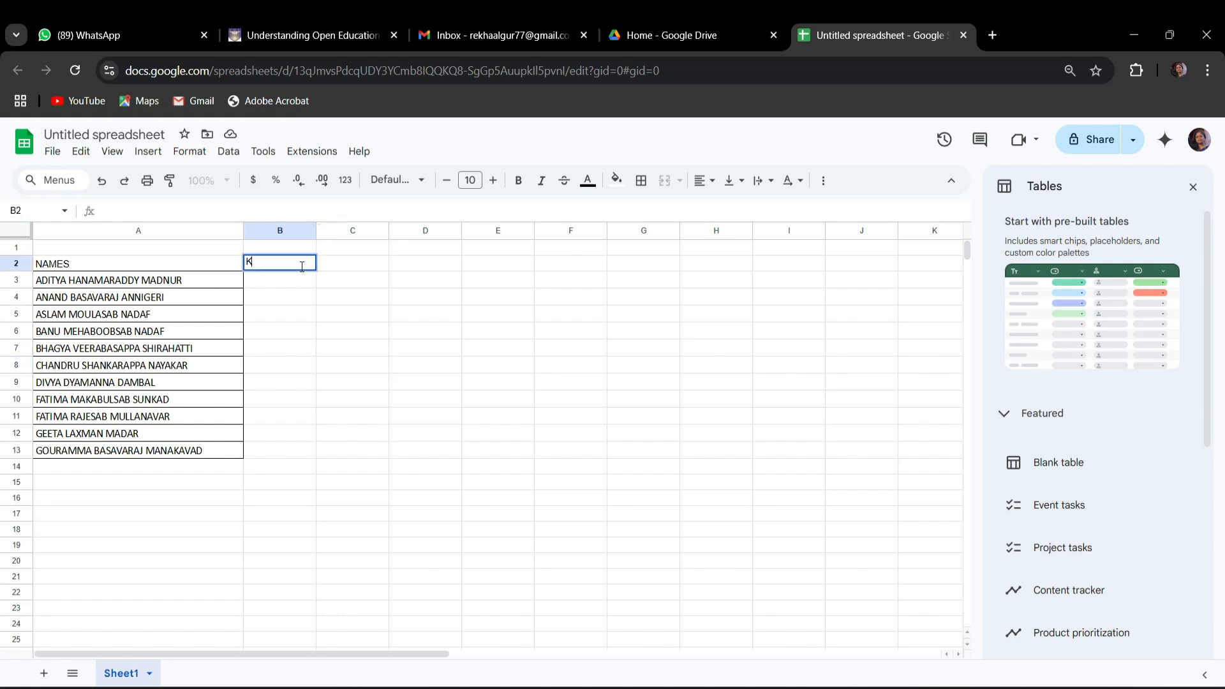
{"action": "type", "text": "ANNADA"}
Enter the formula =googletranslate(A3,"en","kn") in cell B3 to translate the first name into Kannada.
{"action": "left_click", "coordinate": [289, 278]}
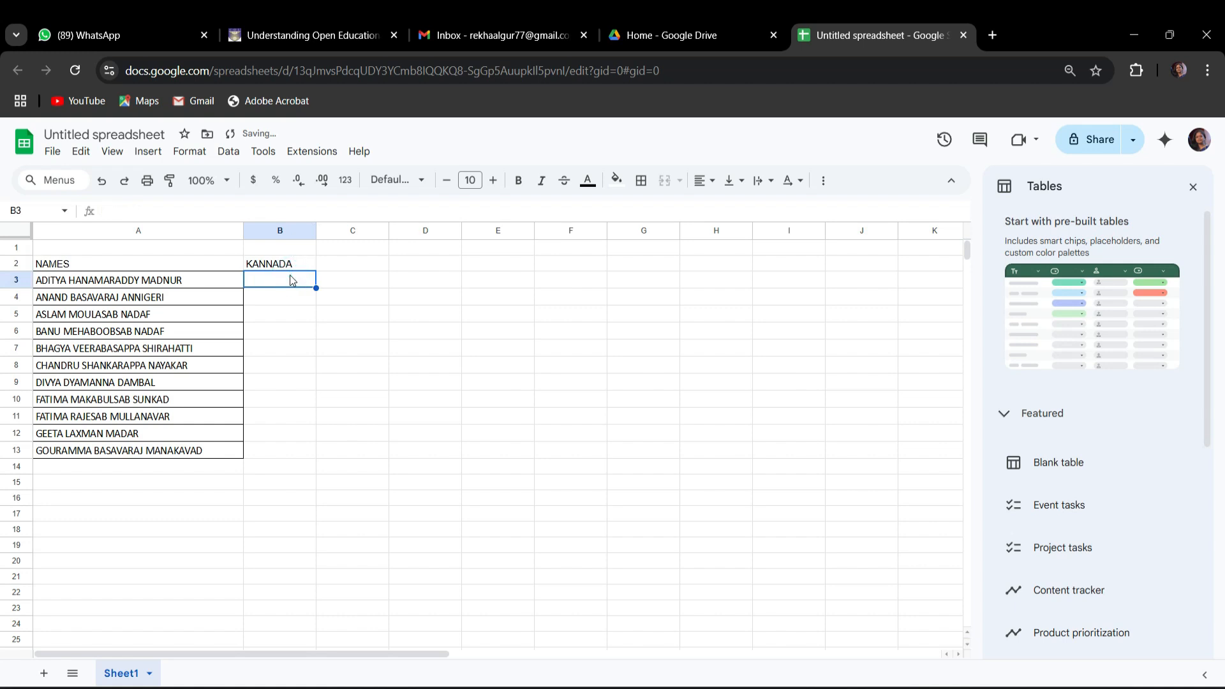
{"action": "type", "text": "="}
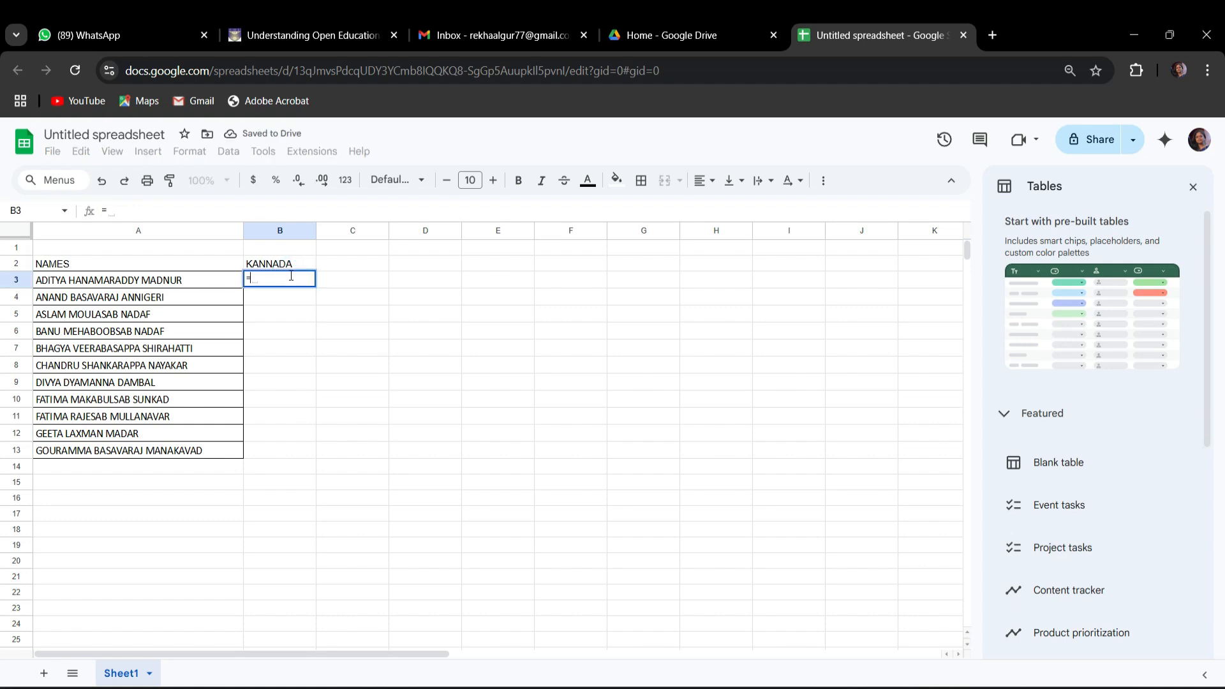
{"action": "type", "text": "googletranslate"}
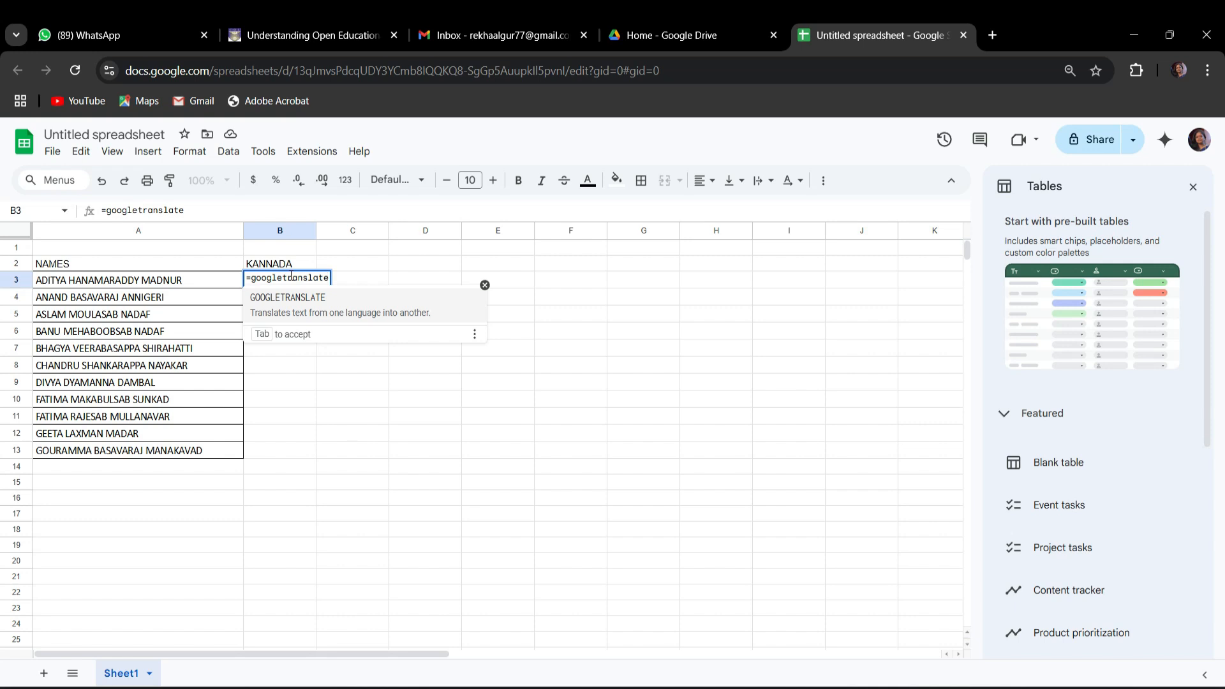
{"action": "type", "text": "("}
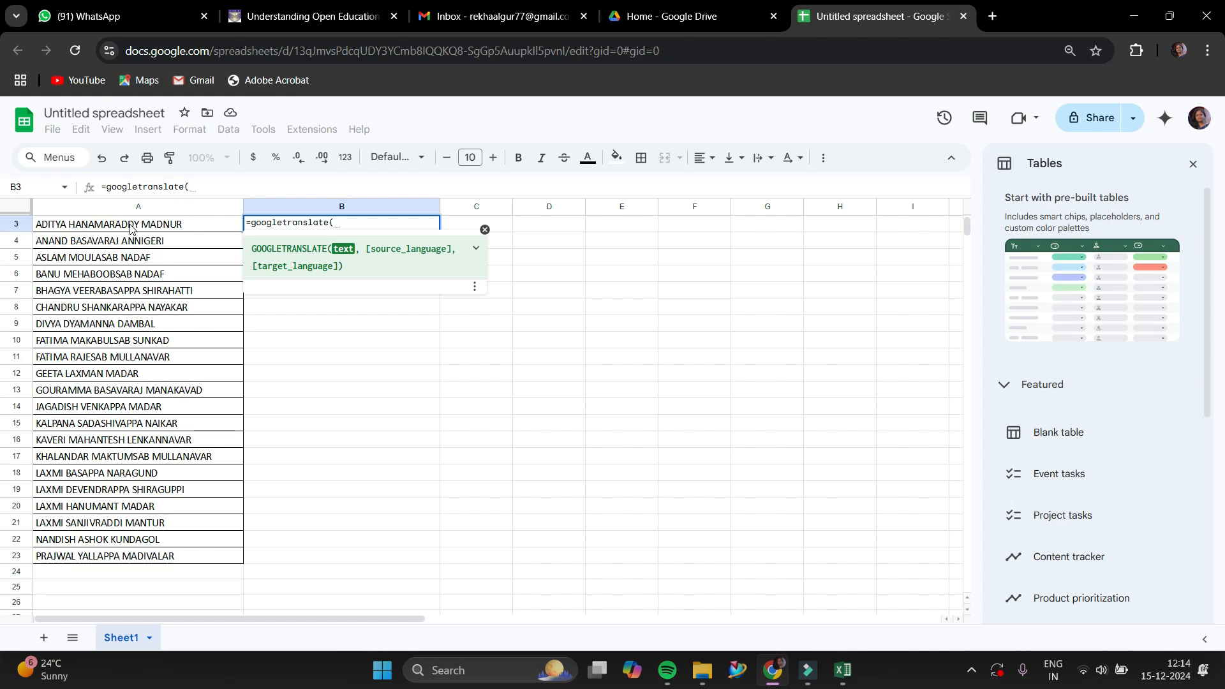
{"action": "left_click", "coordinate": [130, 228]}
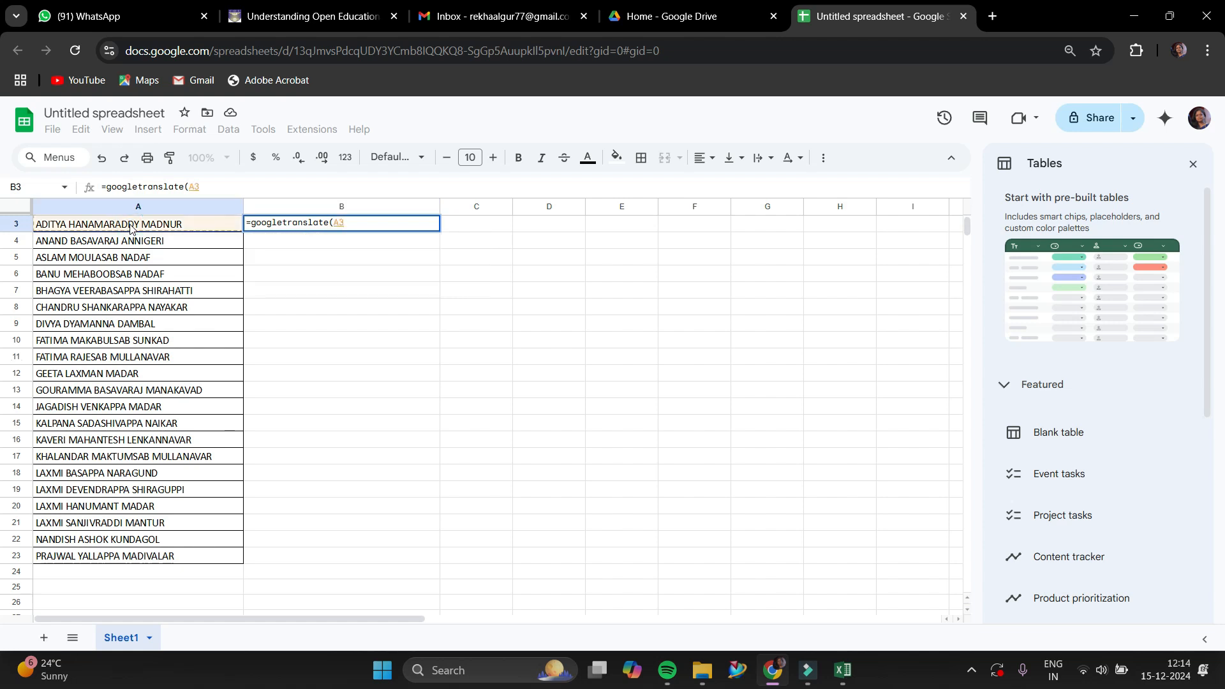
{"action": "type", "text": ",\"en"}
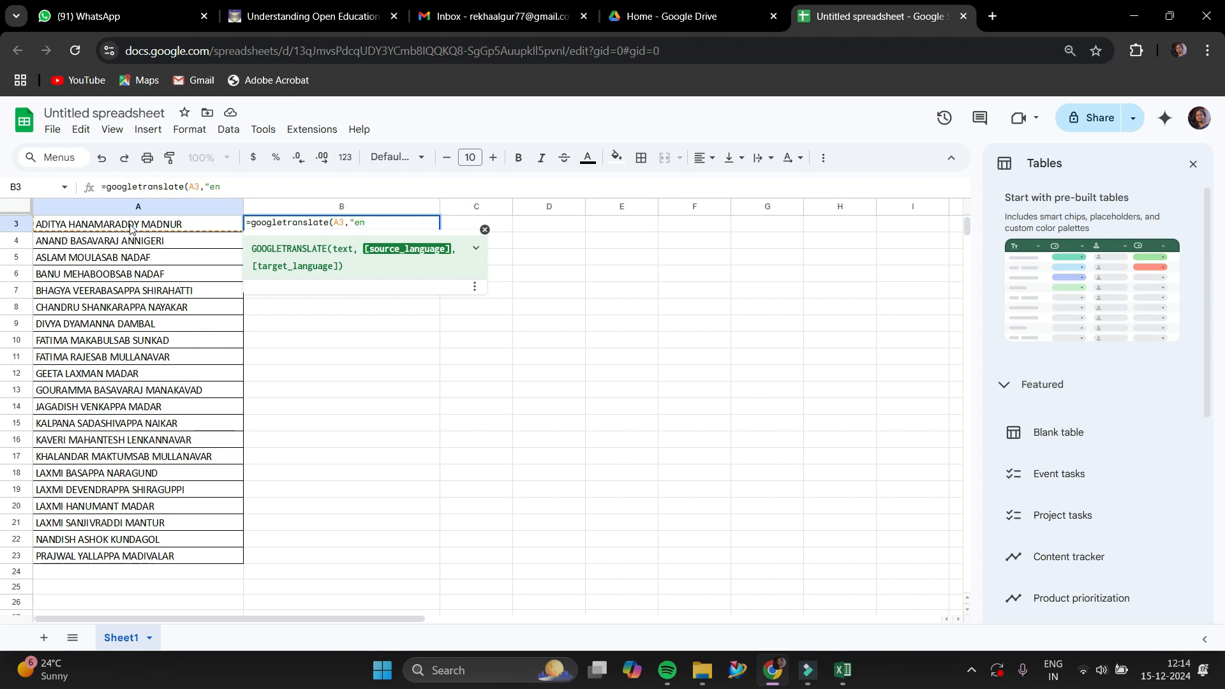
{"action": "type", "text": "\","}
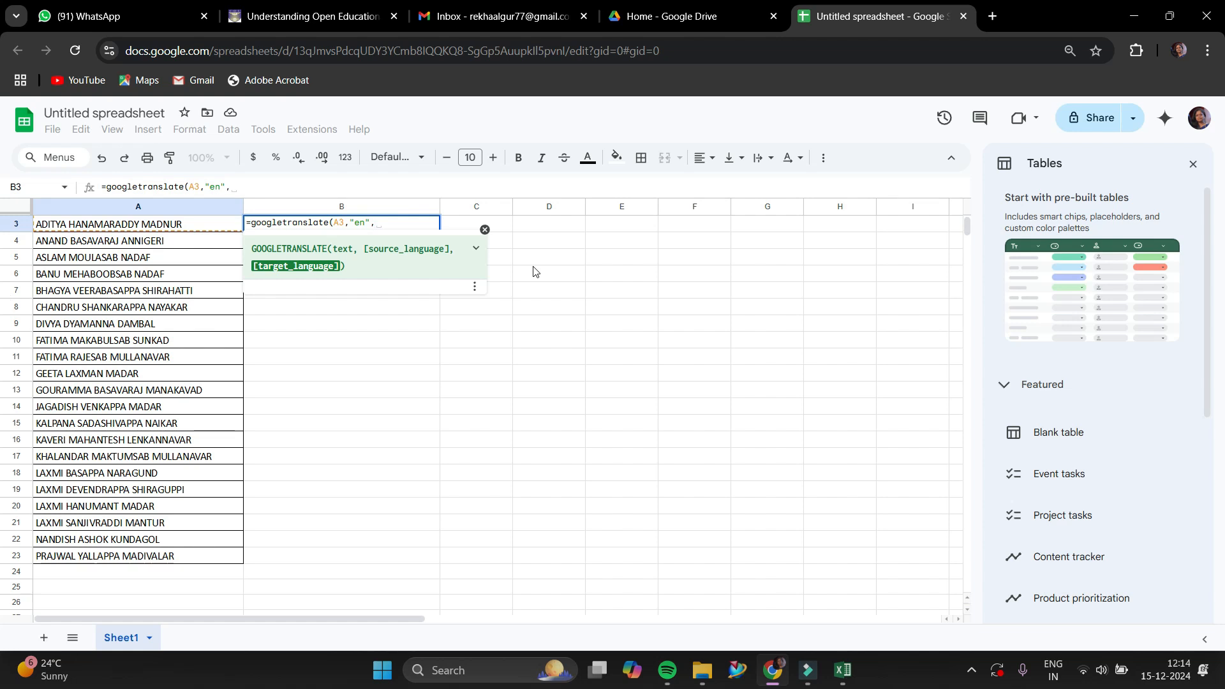
{"action": "type", "text": "\"kn"}
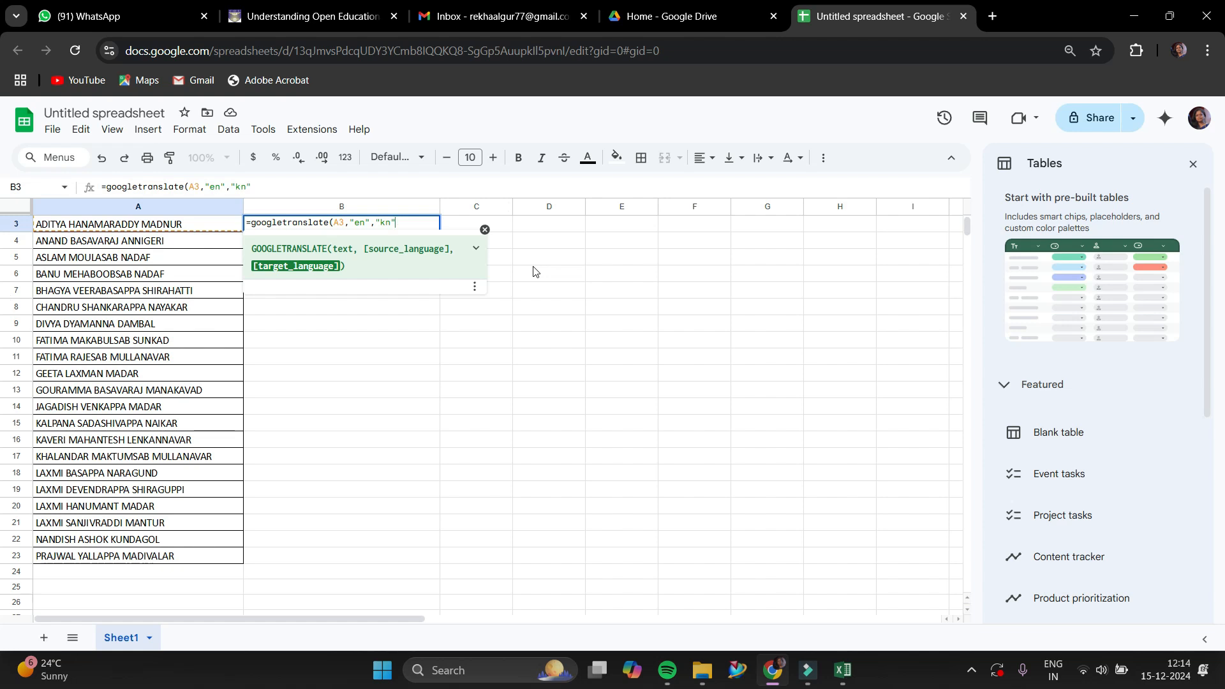
{"action": "type", "text": ")"}
{"action": "key", "text": "Return"}
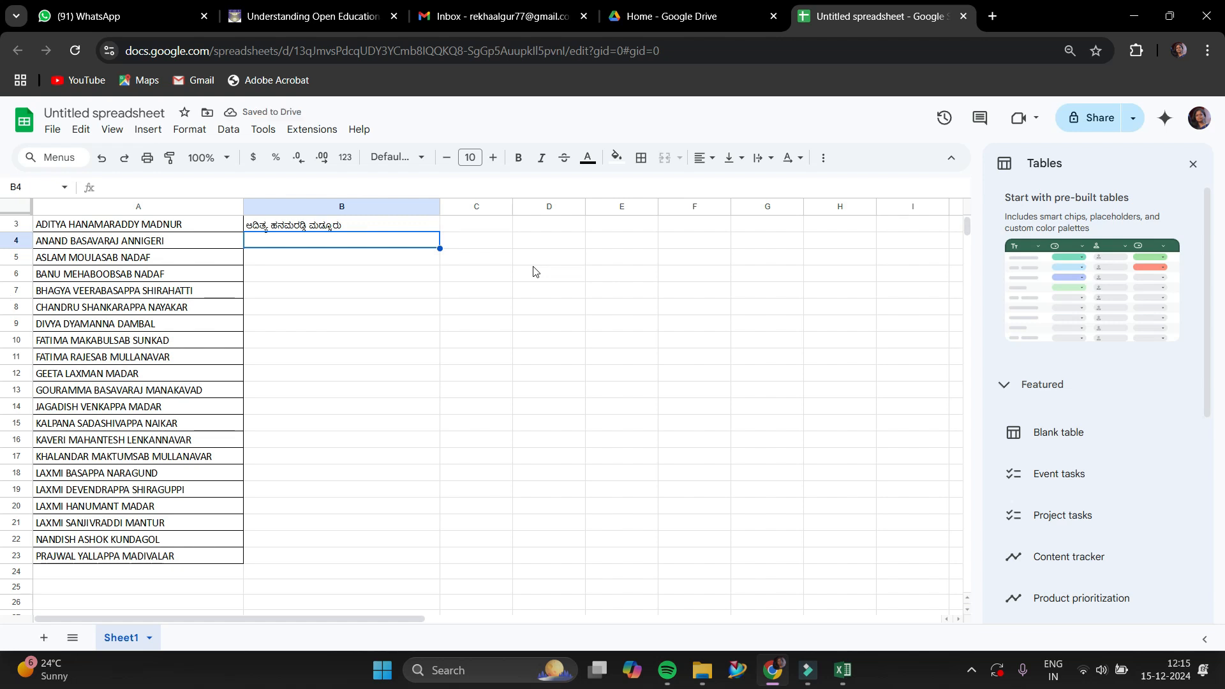
Fill the translation formula from B3 down to B23 for all the listed names.
{"action": "left_click", "coordinate": [411, 224]}
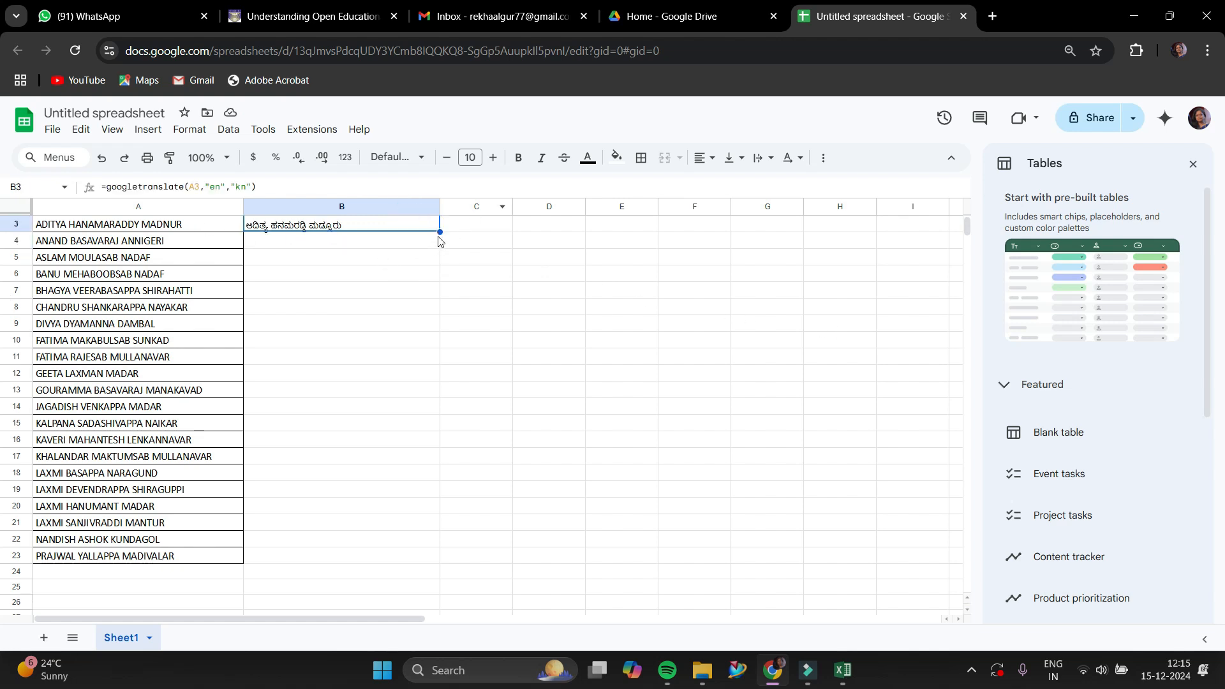
{"action": "left_click_drag", "start_coordinate": [476, 224], "coordinate": [478, 441]}
{"action": "left_click", "coordinate": [357, 225]}
{"action": "left_click_drag", "start_coordinate": [439, 232], "coordinate": [480, 556]}
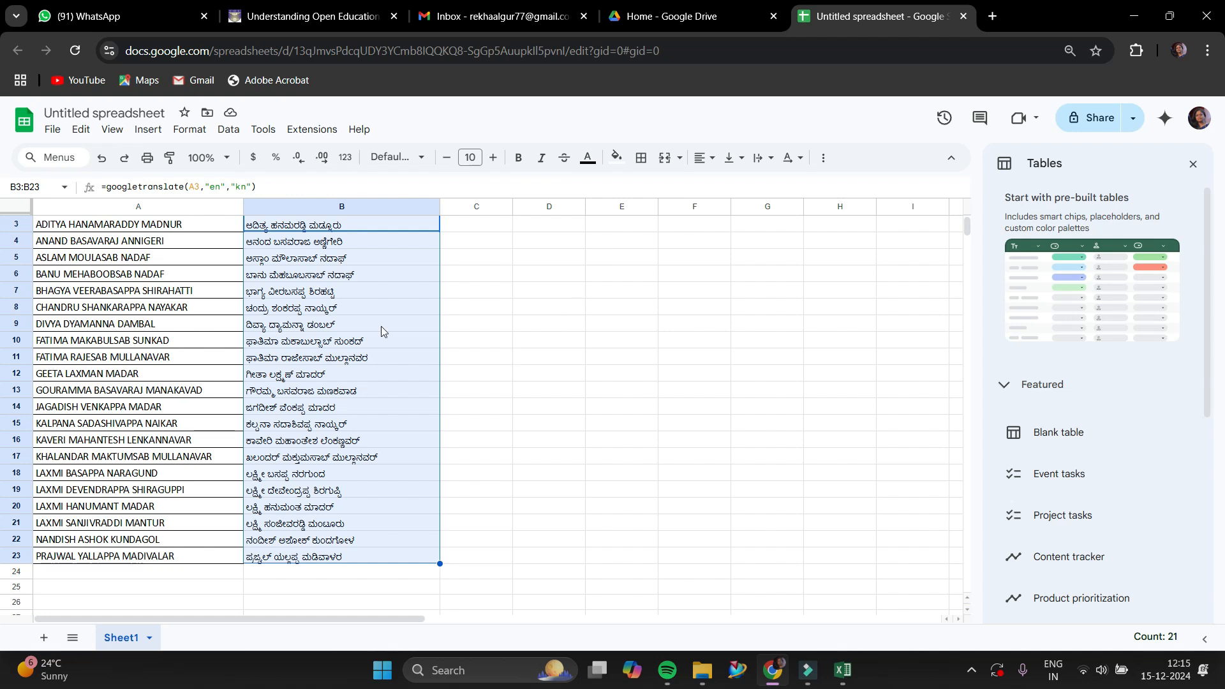
Download the translated spreadsheet as a Microsoft Excel (.xlsx) file.
{"action": "left_click", "coordinate": [52, 136]}
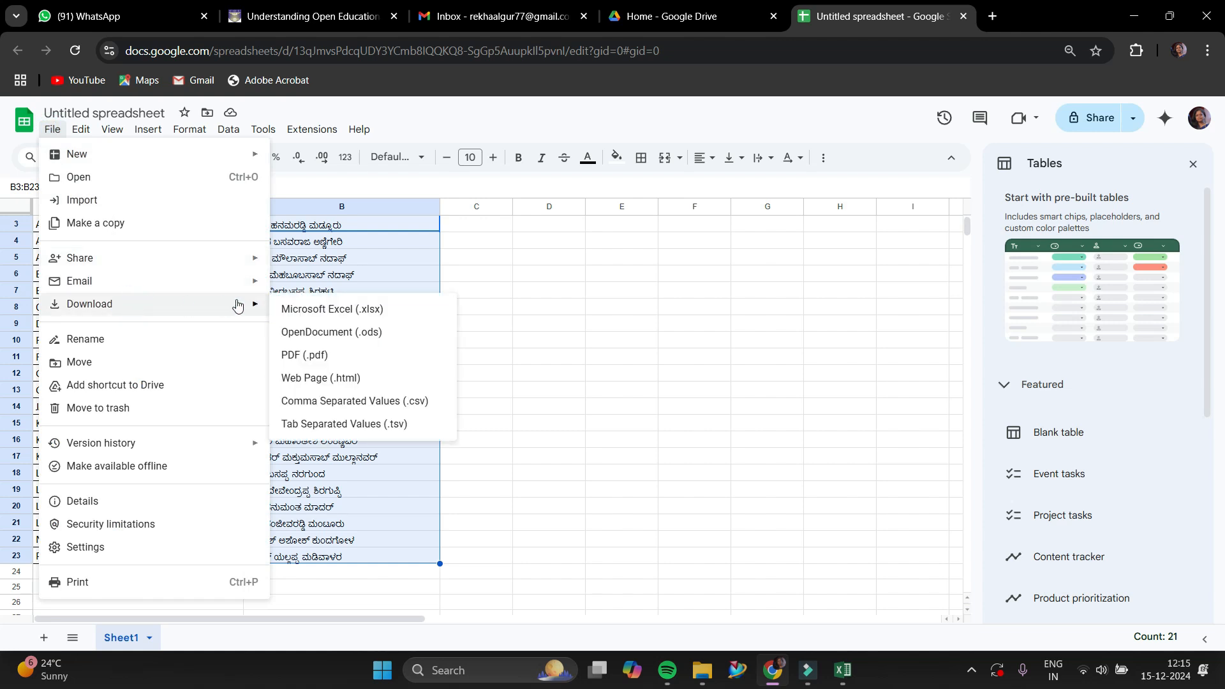
{"action": "left_click", "coordinate": [350, 310]}
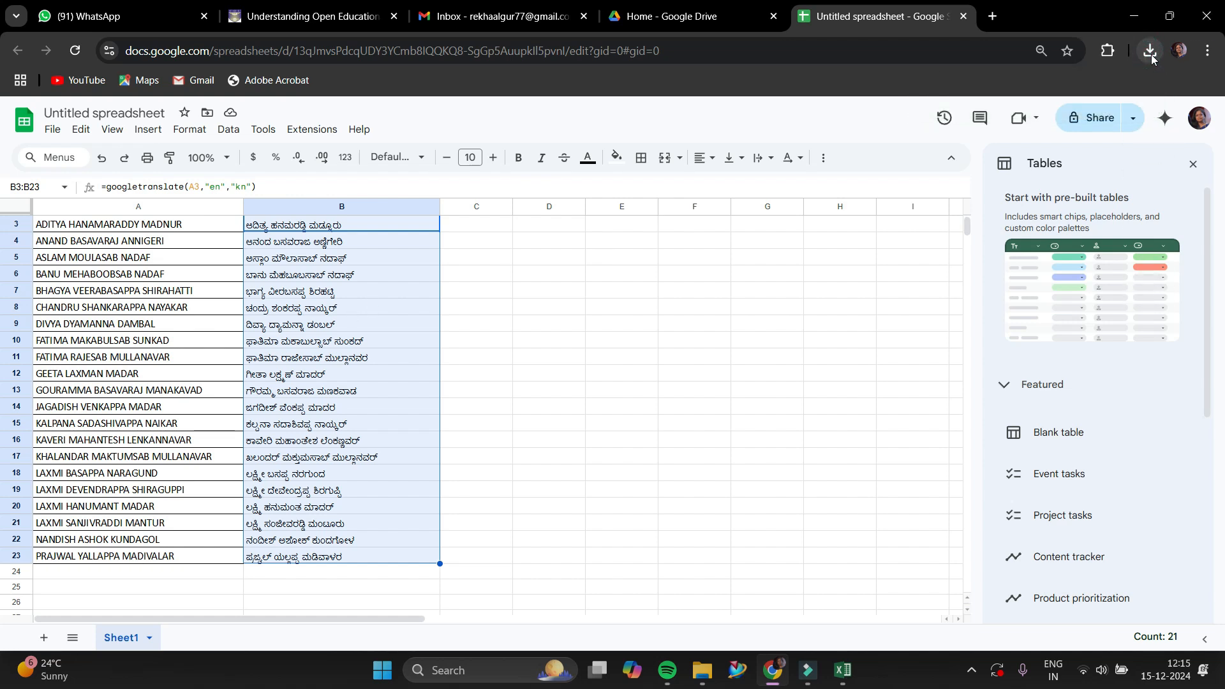
Open the downloaded file Untitled spreadsheet (1).xlsx in Excel and enable editing for it.
{"action": "left_click", "coordinate": [1151, 51]}
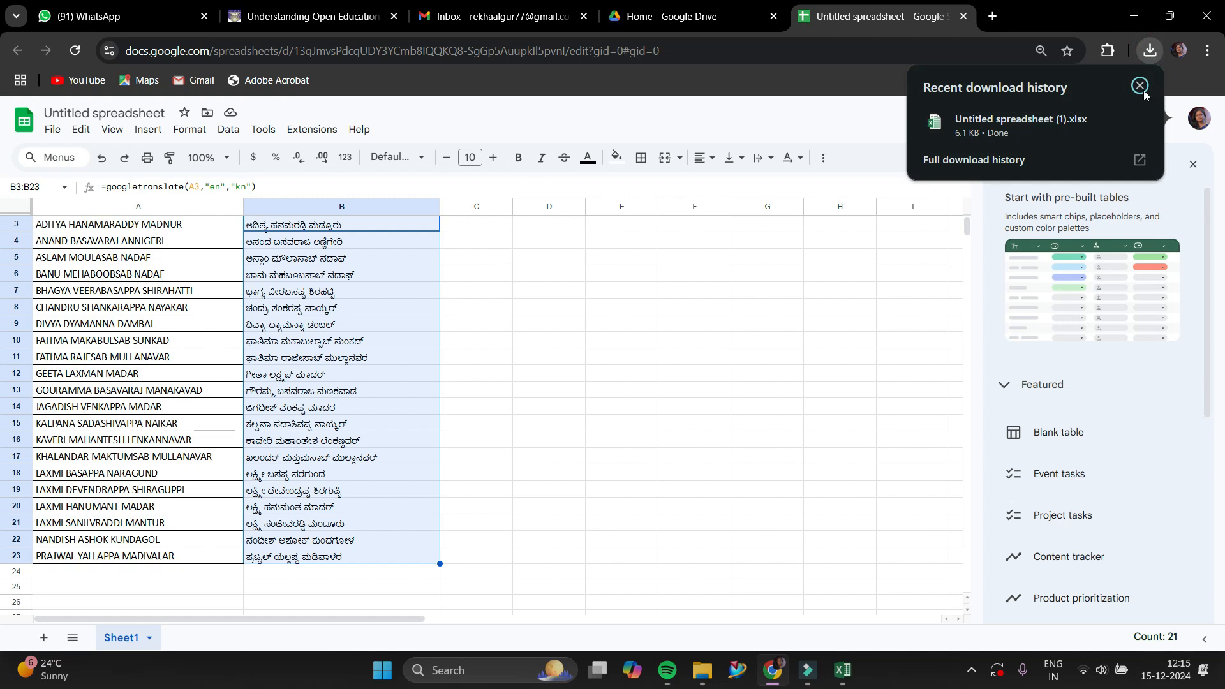
{"action": "mouse_move", "coordinate": [1137, 132]}
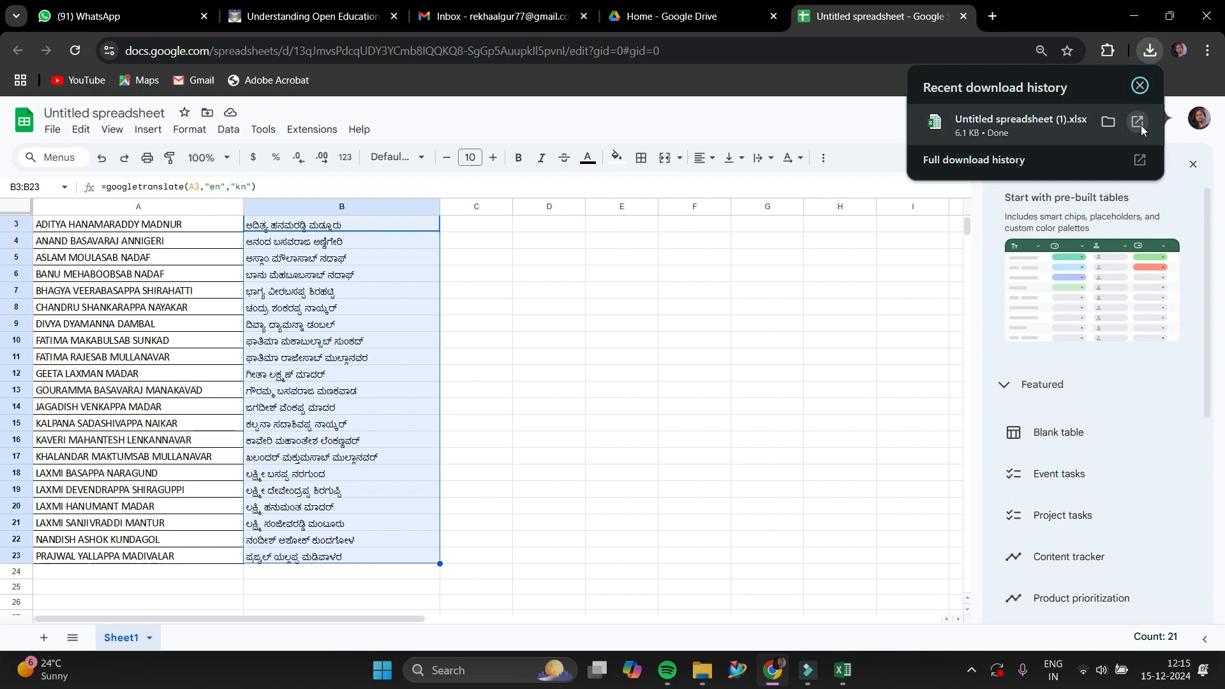
{"action": "left_click", "coordinate": [1141, 128]}
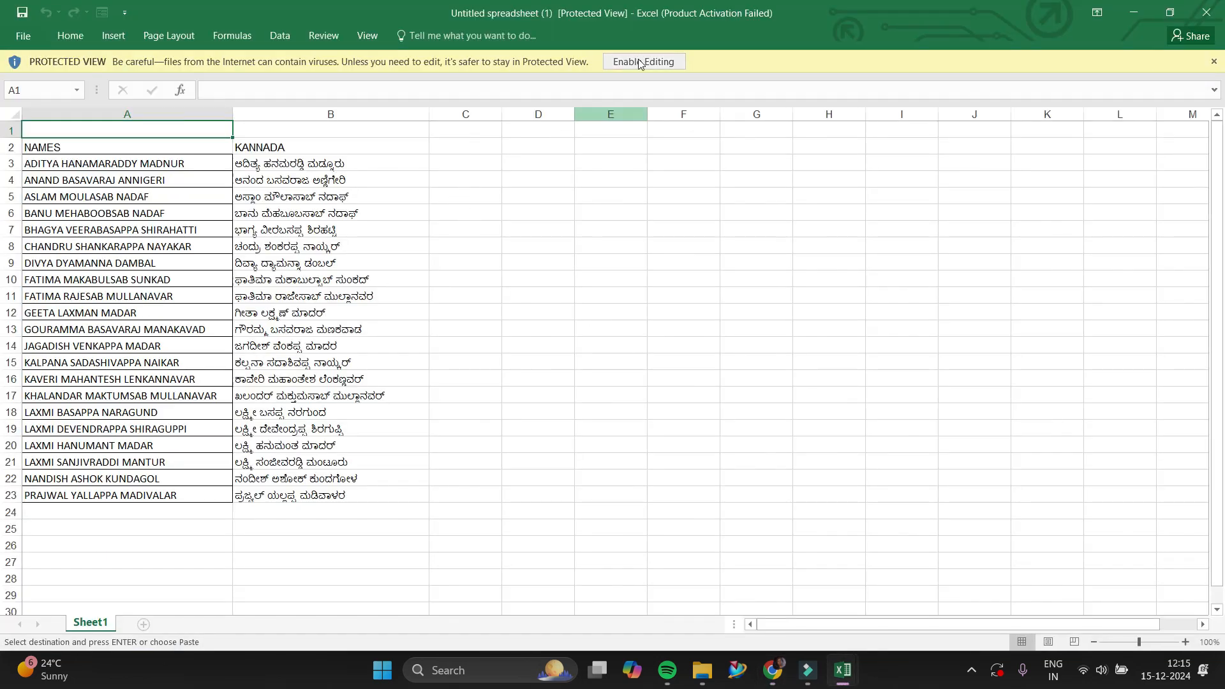
{"action": "left_click", "coordinate": [641, 64]}
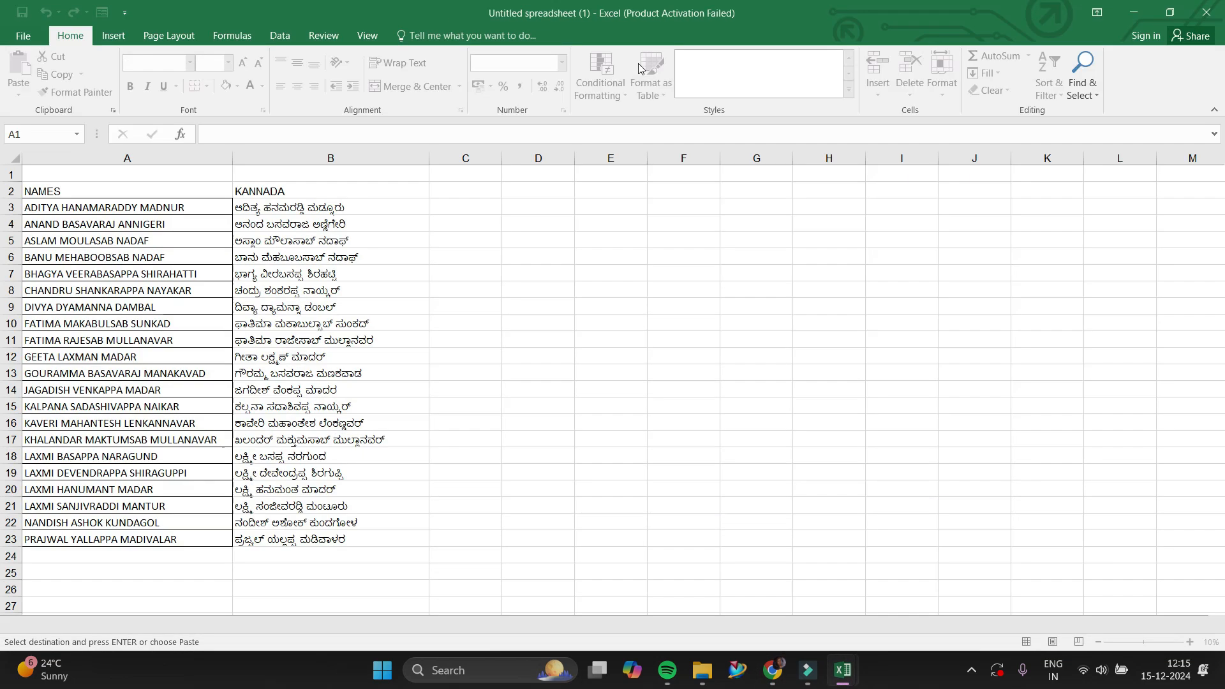
{"action": "left_click", "coordinate": [528, 383]}
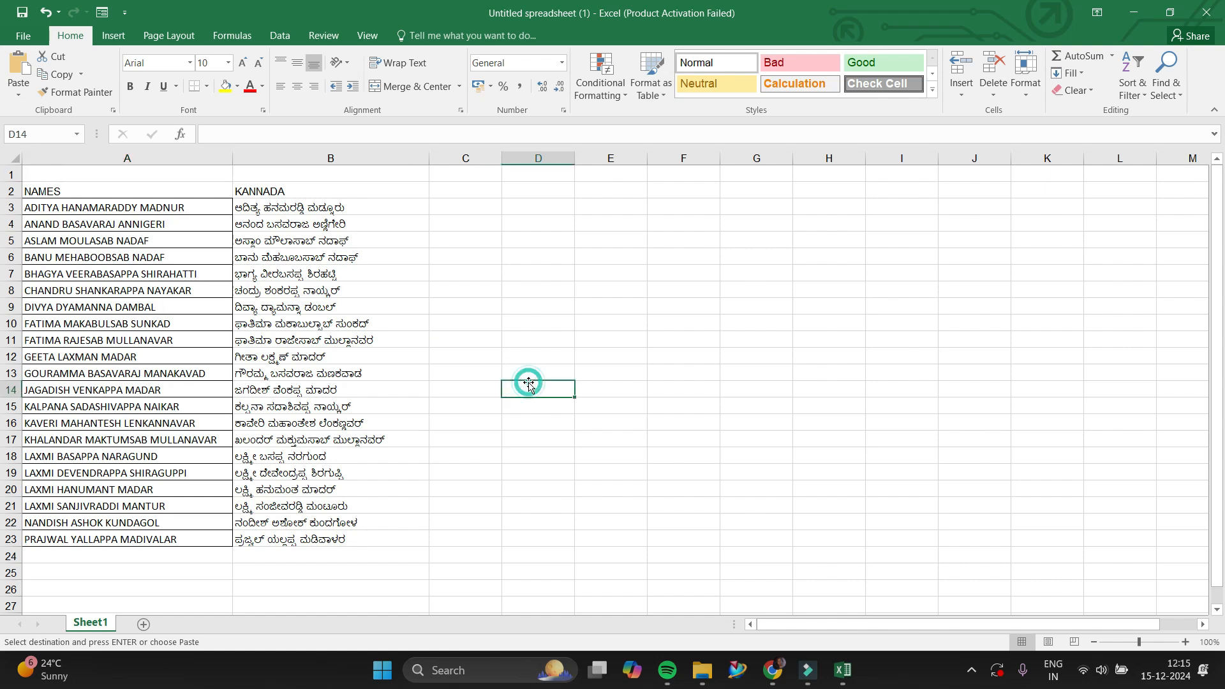